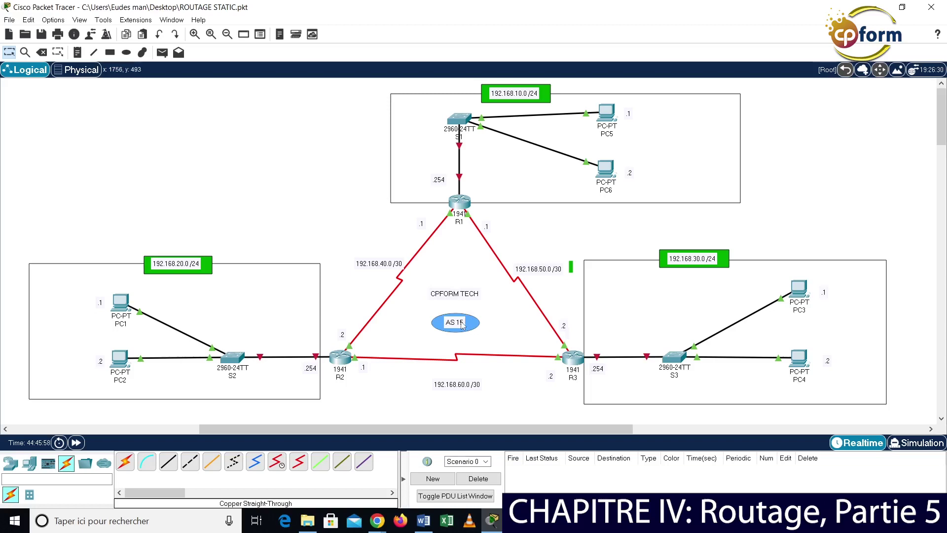
pyautogui.doubleClick(463, 325)
pyautogui.click(419, 335)
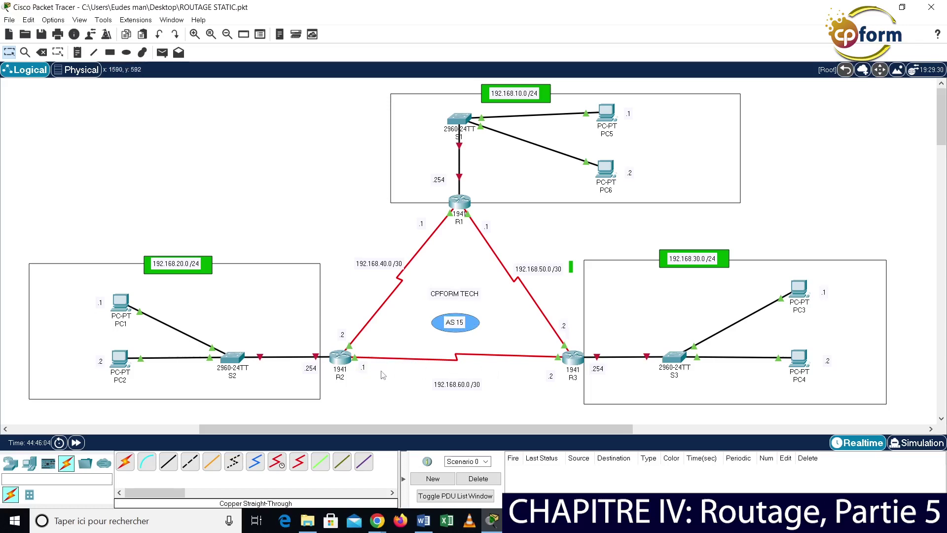
# Examine PC1's IP configuration, including its IPv4 address, subnet mask and default gateway, and close the device window
pyautogui.click(121, 304)
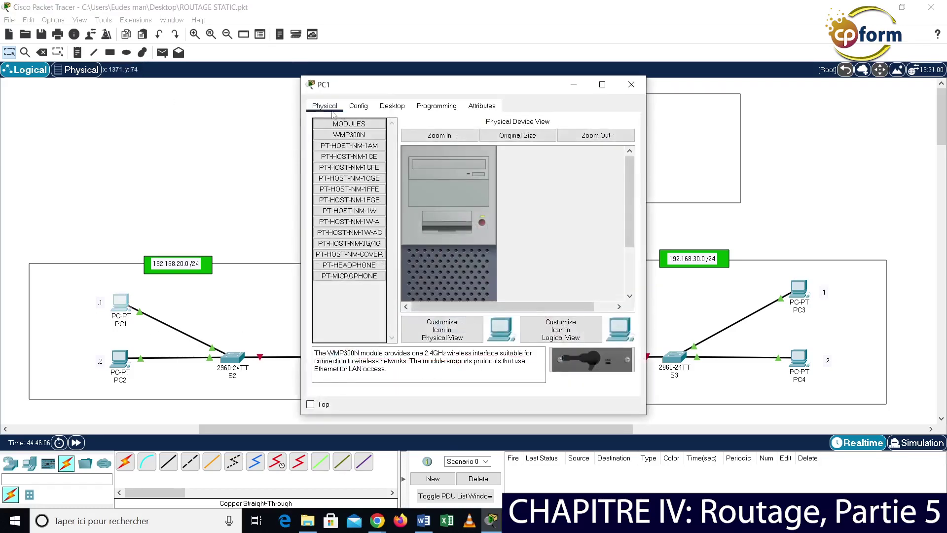
pyautogui.click(391, 107)
pyautogui.click(339, 146)
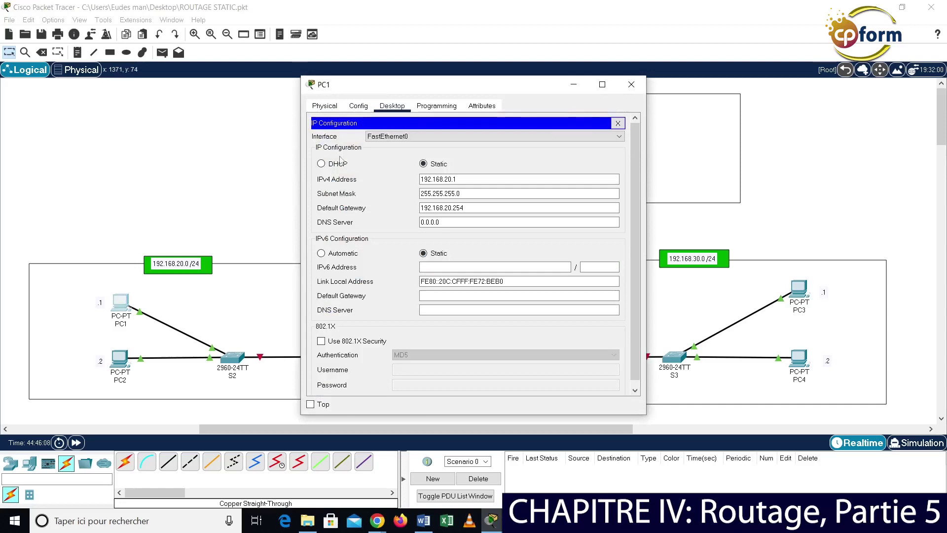
pyautogui.click(632, 85)
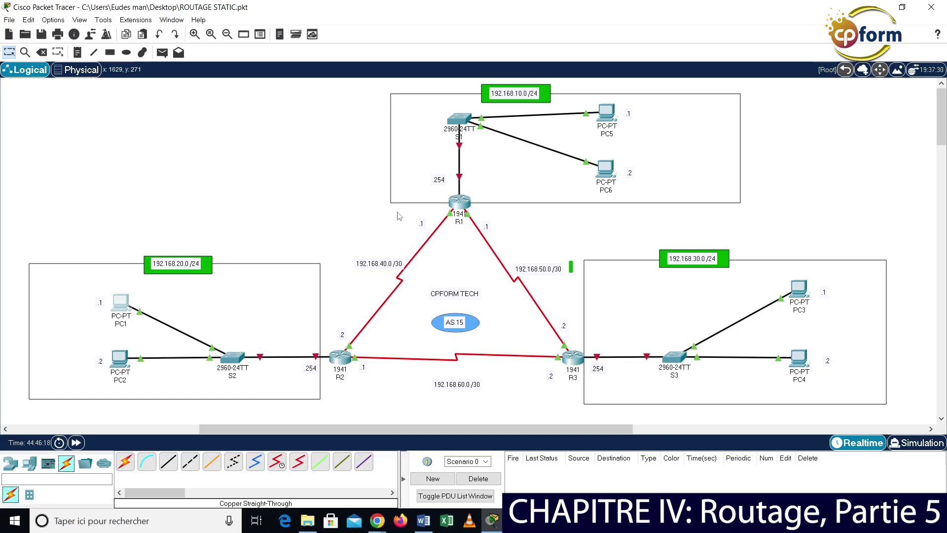
# Open router R1's command line and enter global configuration mode with en and conf t
pyautogui.click(463, 202)
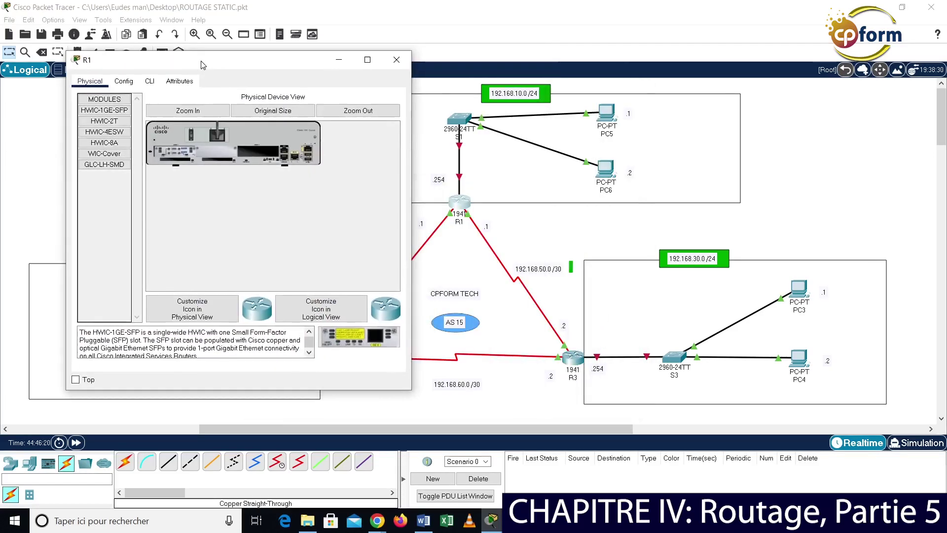
pyautogui.click(150, 81)
pyautogui.press('Return')
pyautogui.press('Return')
pyautogui.press('Return')
pyautogui.press('Return')
pyautogui.write('en')
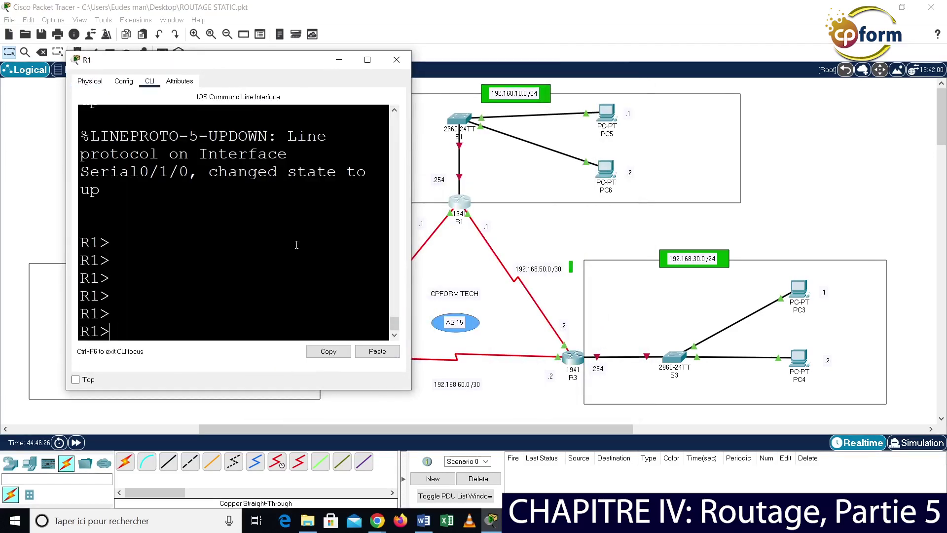
pyautogui.press('Return')
pyautogui.press('Return')
pyautogui.write('conf t')
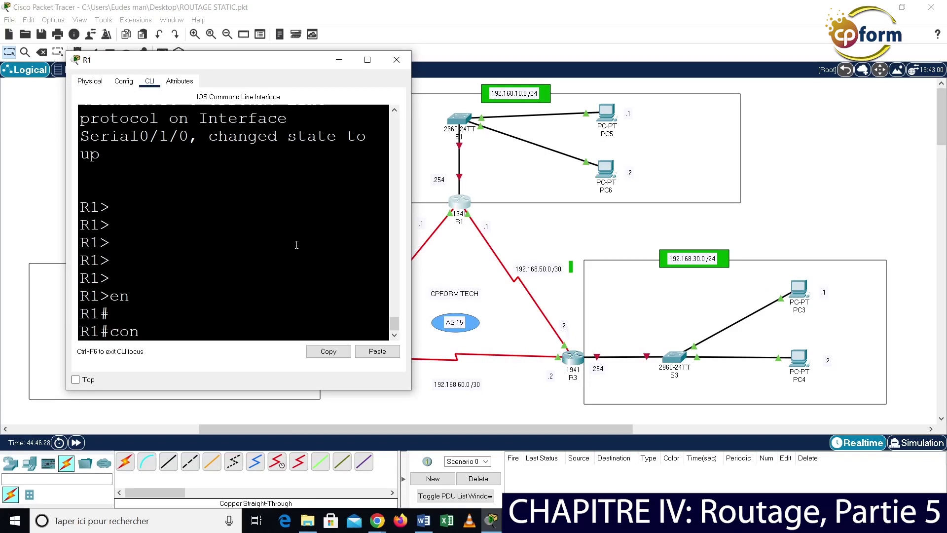
pyautogui.press('Return')
# Check R1's port on the link to switch S1 and enter configuration of interface gigabitEthernet 0/0
pyautogui.moveTo(411, 291); pyautogui.dragTo(514, 292)
pyautogui.click(465, 175)
pyautogui.moveTo(462, 178)
pyautogui.click(459, 201)
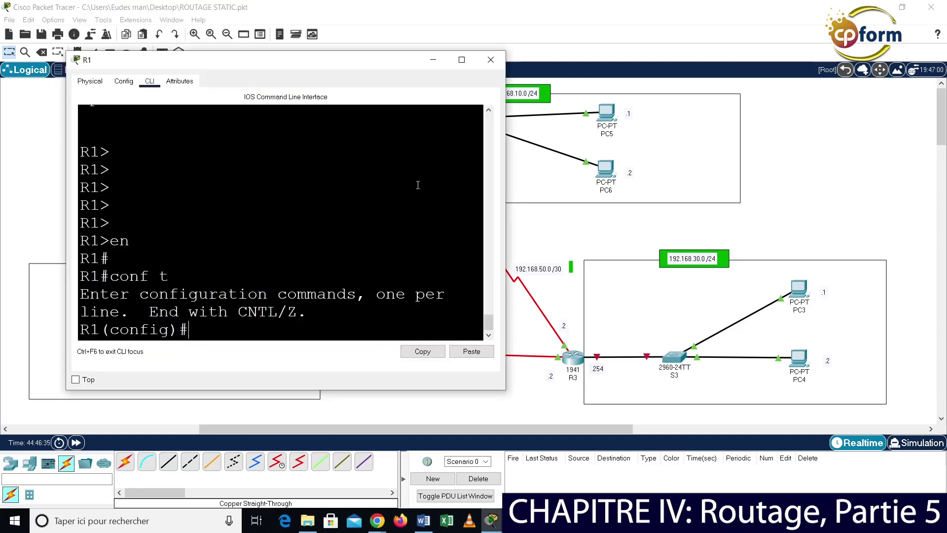
pyautogui.write('in')
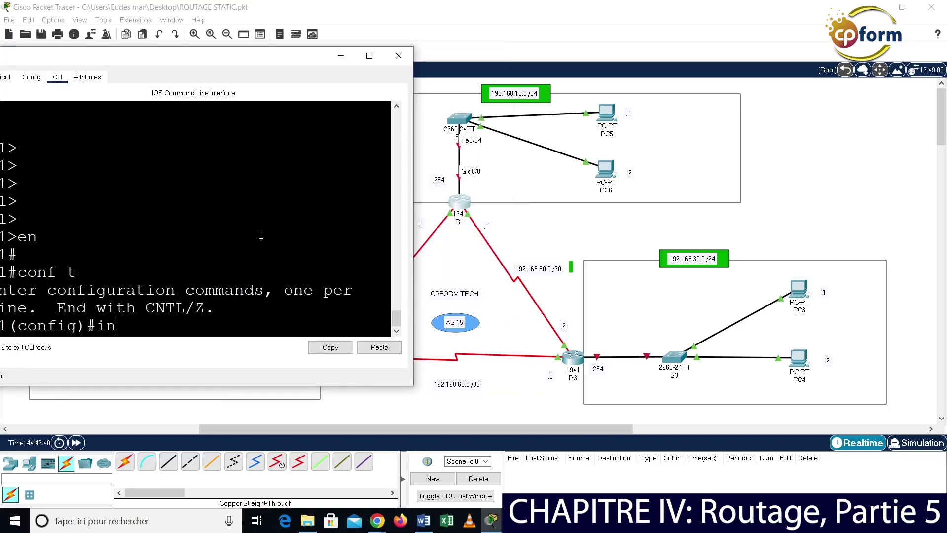
pyautogui.press('Tab')
pyautogui.write('gi')
pyautogui.press('Tab')
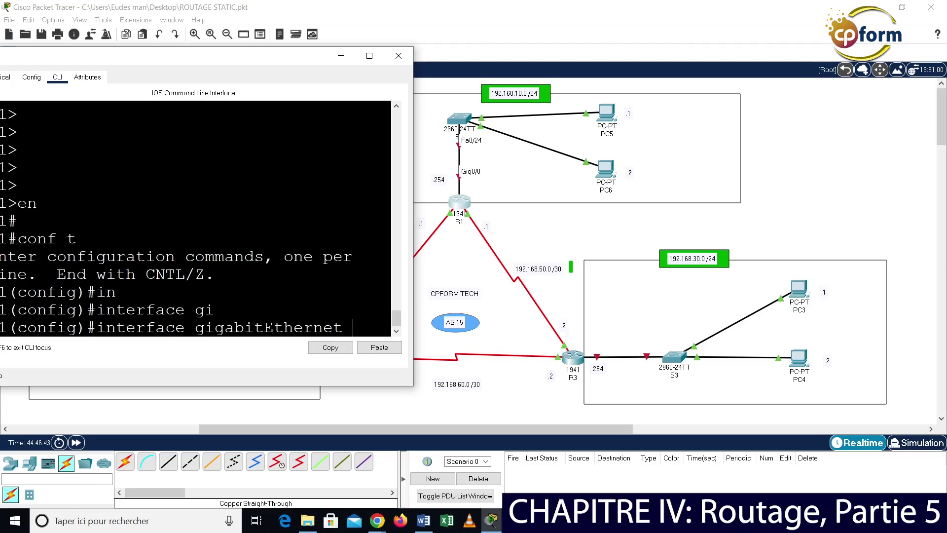
pyautogui.write('0/0')
pyautogui.press('Return')
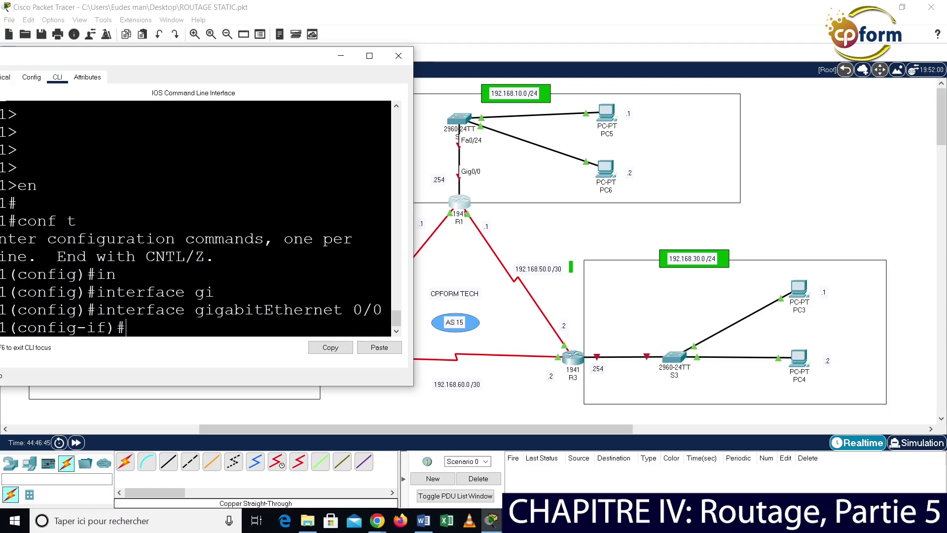
# Assign IP address 192.168.10.254 with mask 255.255.255.0 to R1's gigabitEthernet 0/0 interface
pyautogui.write('ip')
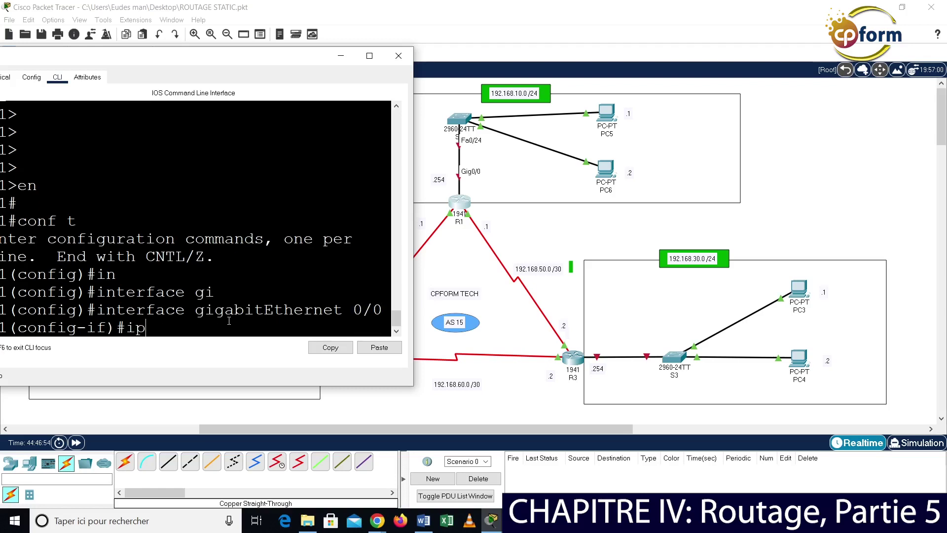
pyautogui.write(' add')
pyautogui.press('Tab')
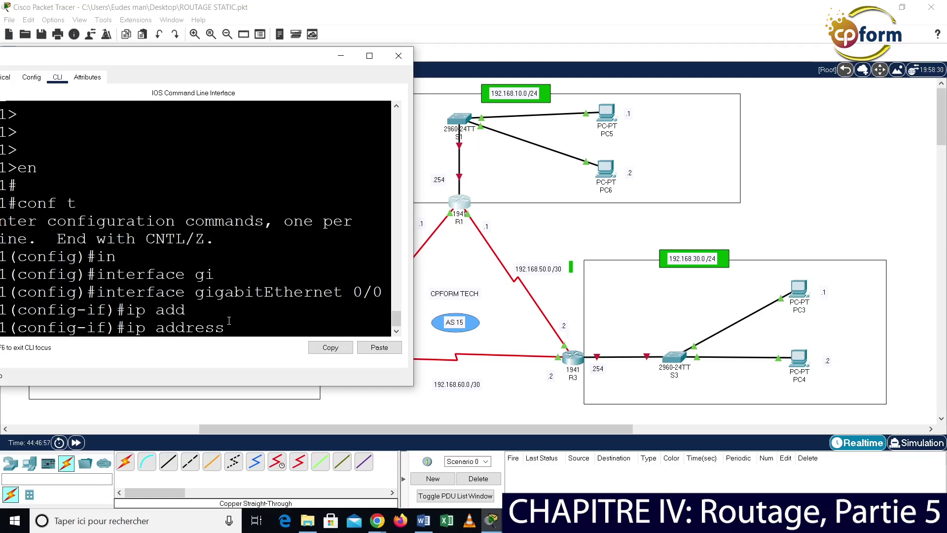
pyautogui.moveTo(414, 313); pyautogui.dragTo(491, 313)
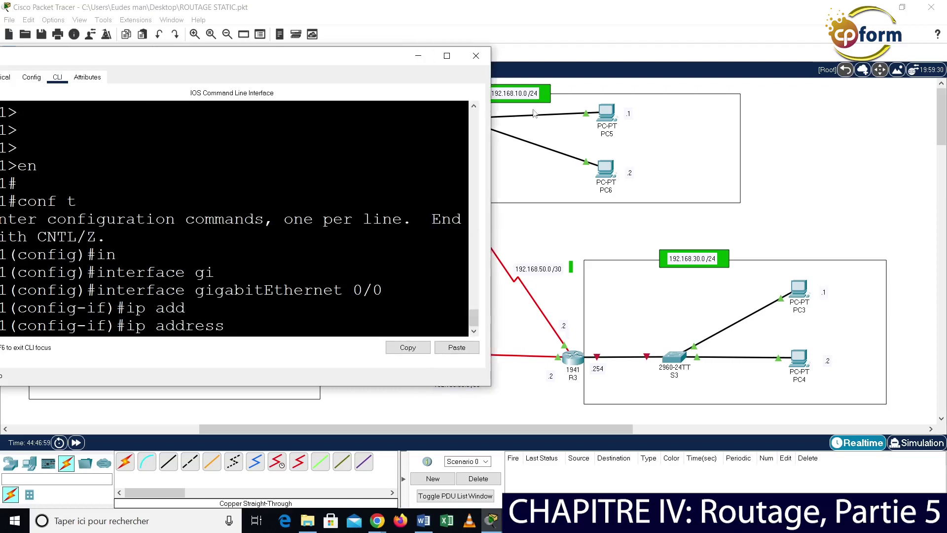
pyautogui.write('192.168.10.254 255.255.')
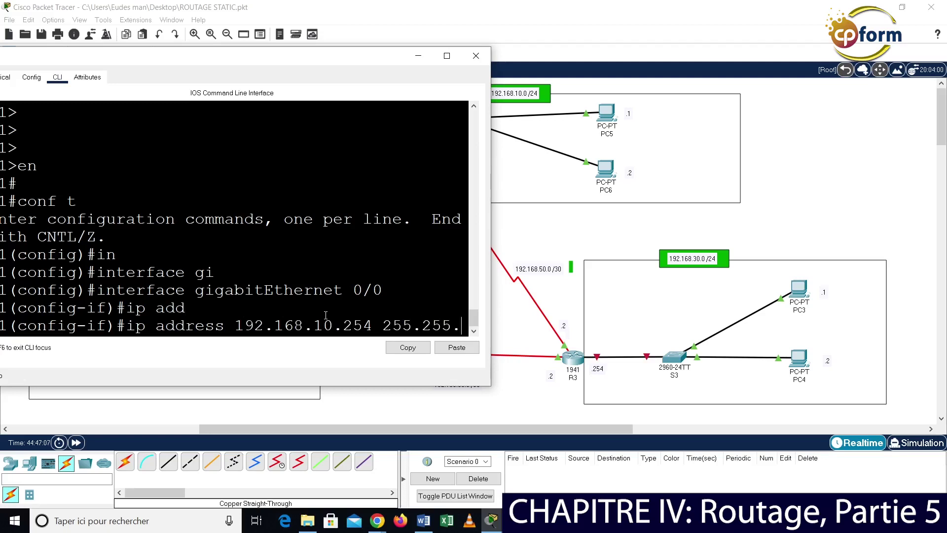
pyautogui.write('255.0')
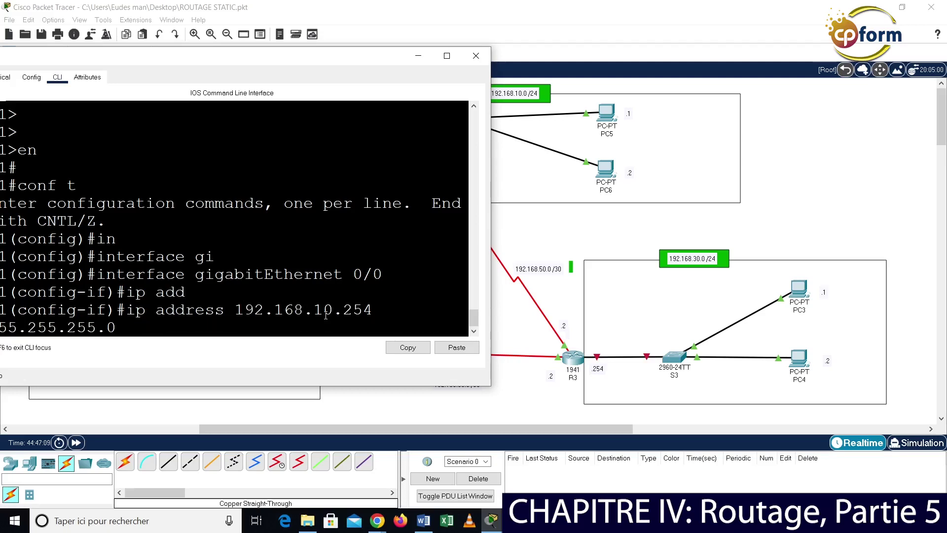
pyautogui.moveTo(292, 59); pyautogui.dragTo(366, 69)
pyautogui.click(430, 226)
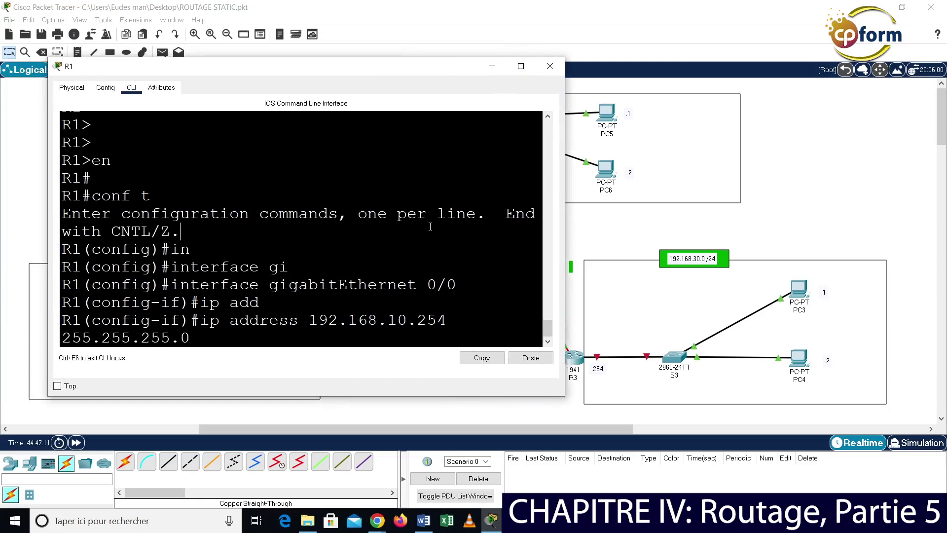
pyautogui.press('Return')
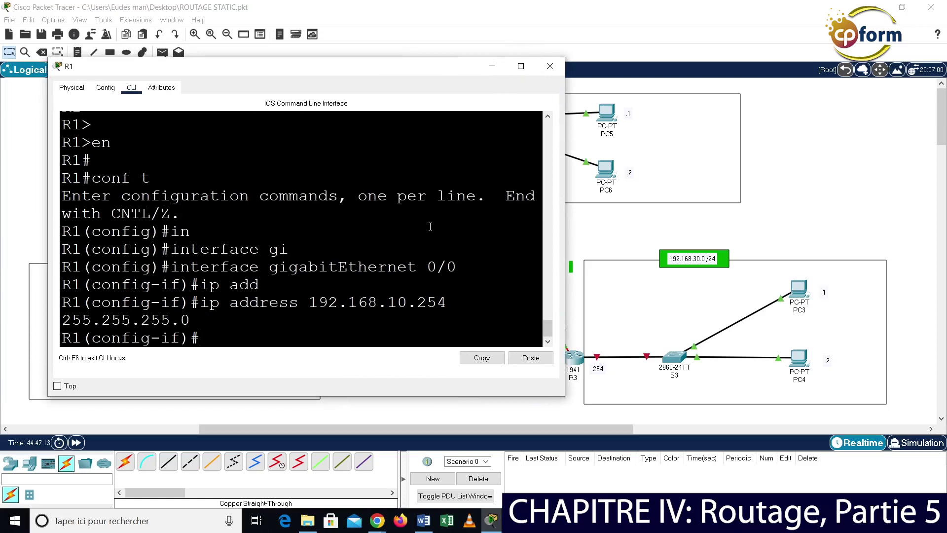
# Enable R1's gigabitEthernet 0/0 interface with no shutdown and return to global configuration mode
pyautogui.write('no shu')
pyautogui.press('Tab')
pyautogui.press('Return')
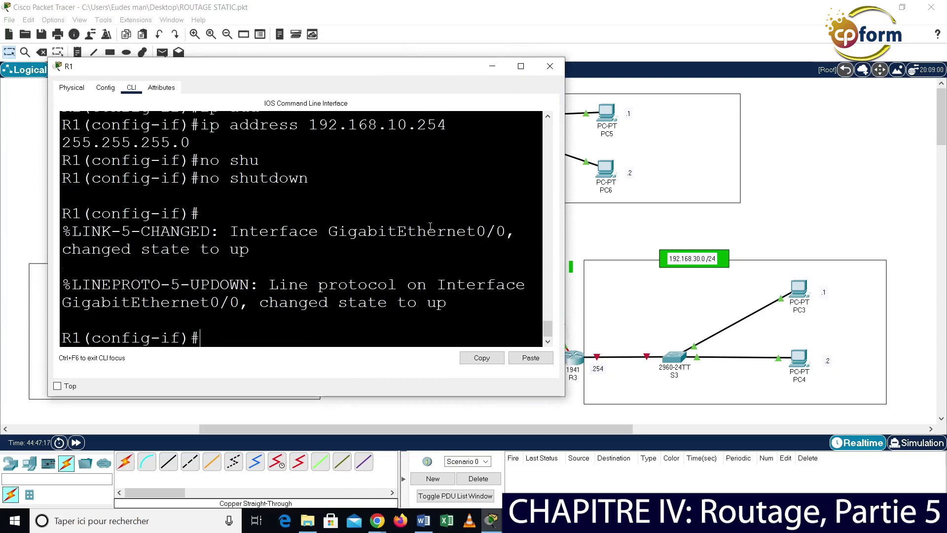
pyautogui.press('Return')
pyautogui.write('ex')
pyautogui.press('Return')
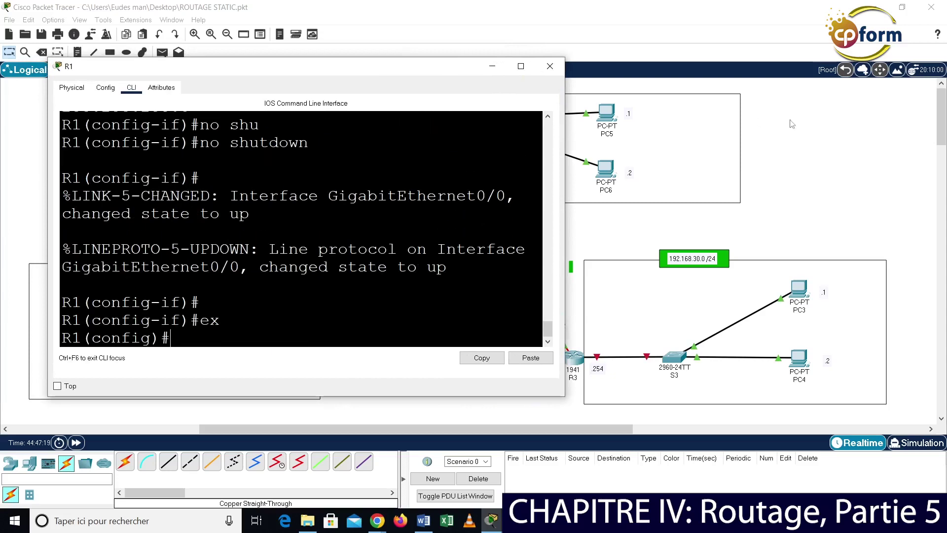
# Check R1's port on the link to R2 and enter configuration of interface serial 0/1/0
pyautogui.click(754, 190)
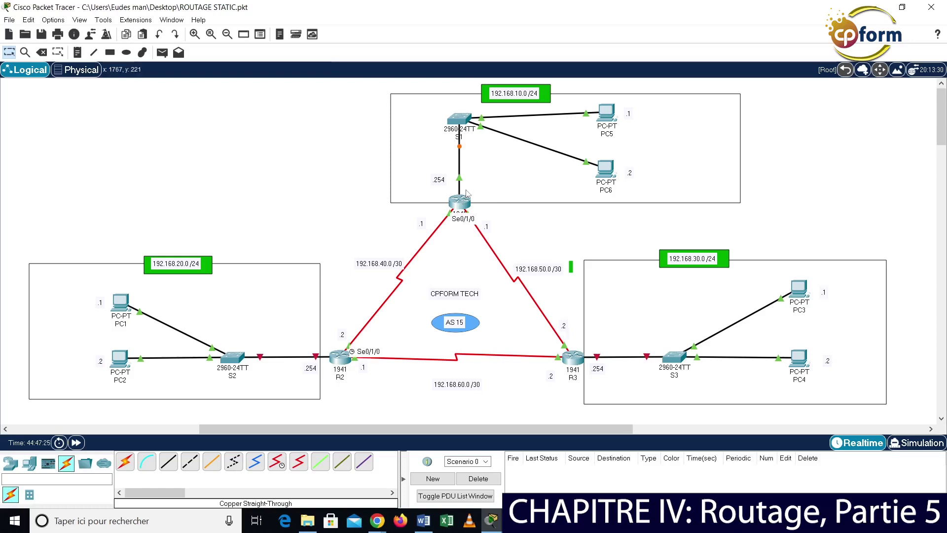
pyautogui.click(462, 203)
pyautogui.moveTo(454, 66); pyautogui.dragTo(896, 57)
pyautogui.click(808, 291)
pyautogui.write('in')
pyautogui.press('Tab')
pyautogui.write('ser')
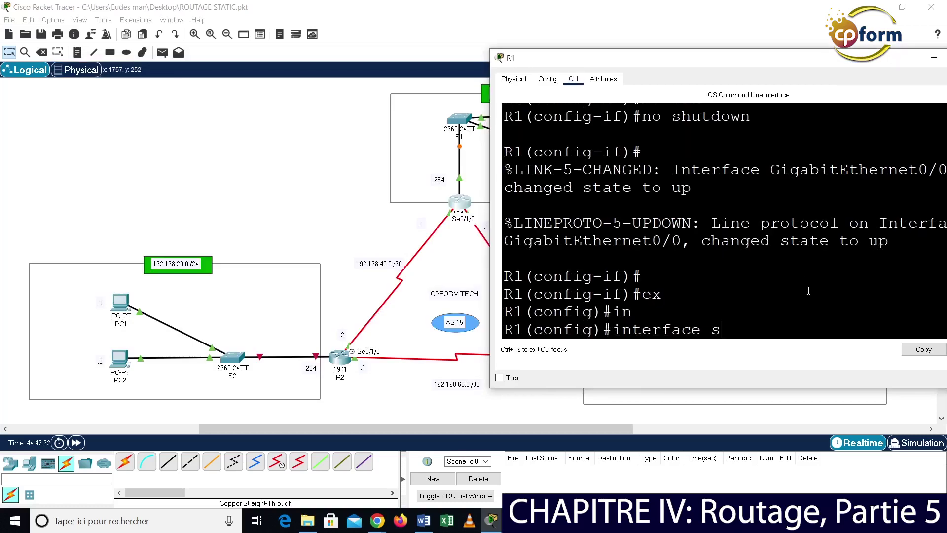
pyautogui.press('Tab')
pyautogui.write('0/10')
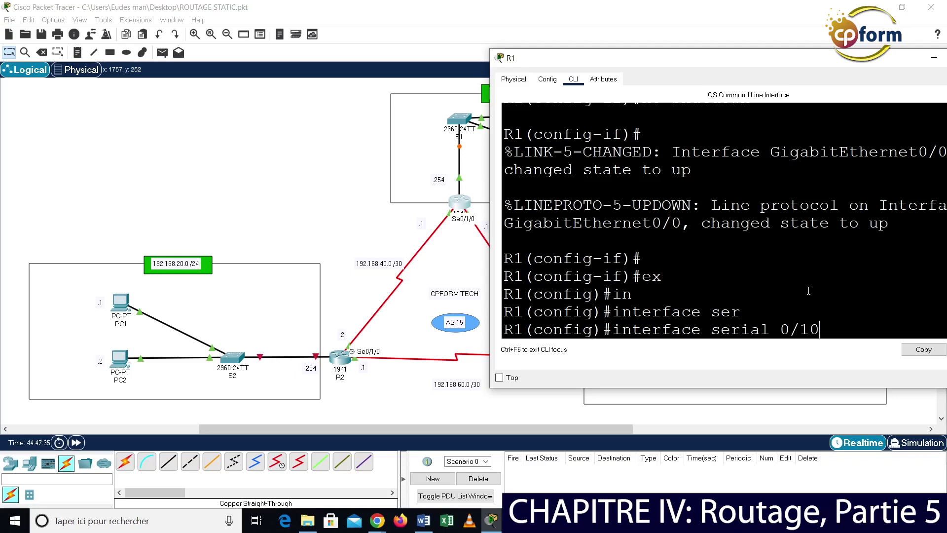
pyautogui.press('BackSpace')
pyautogui.write('/0')
pyautogui.press('Return')
# Assign IP address 192.168.40.1 with mask 255.255.255.252 to R1's serial 0/1/0 interface
pyautogui.write('ip add')
pyautogui.press('Tab')
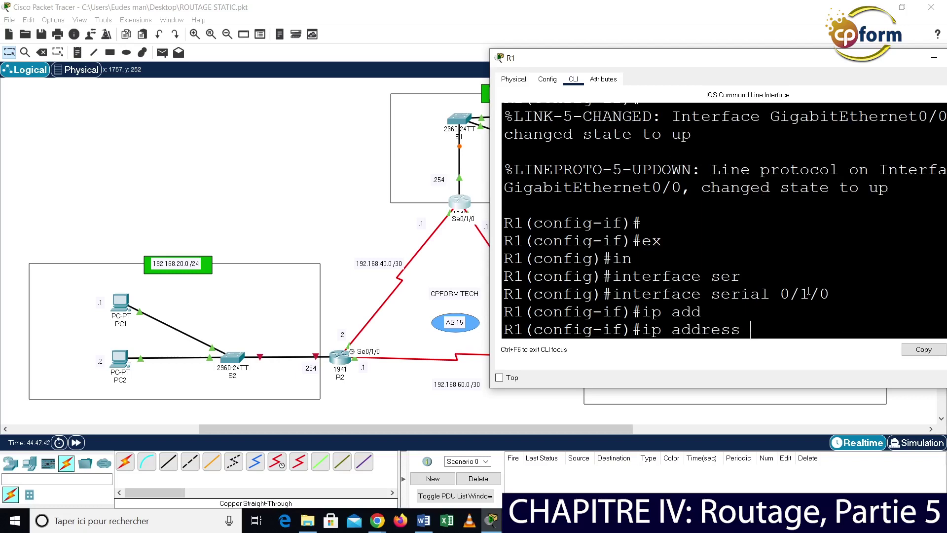
pyautogui.write('192.168')
pyautogui.click(451, 219)
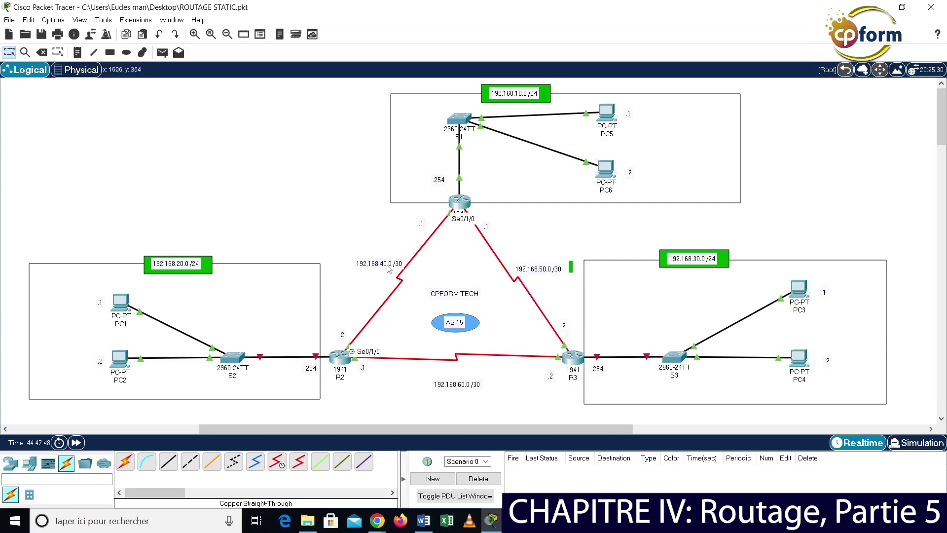
pyautogui.click(460, 203)
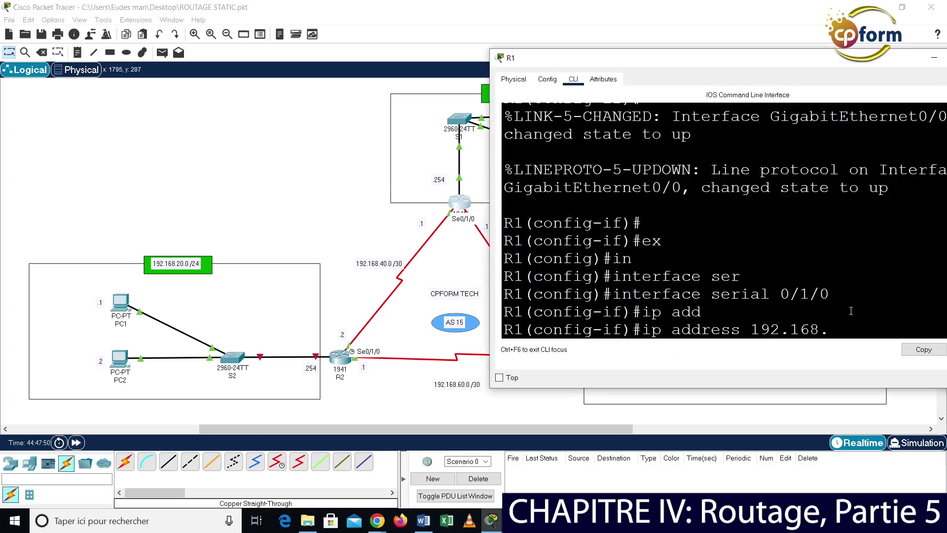
pyautogui.write('40.1')
pyautogui.rightClick(811, 284)
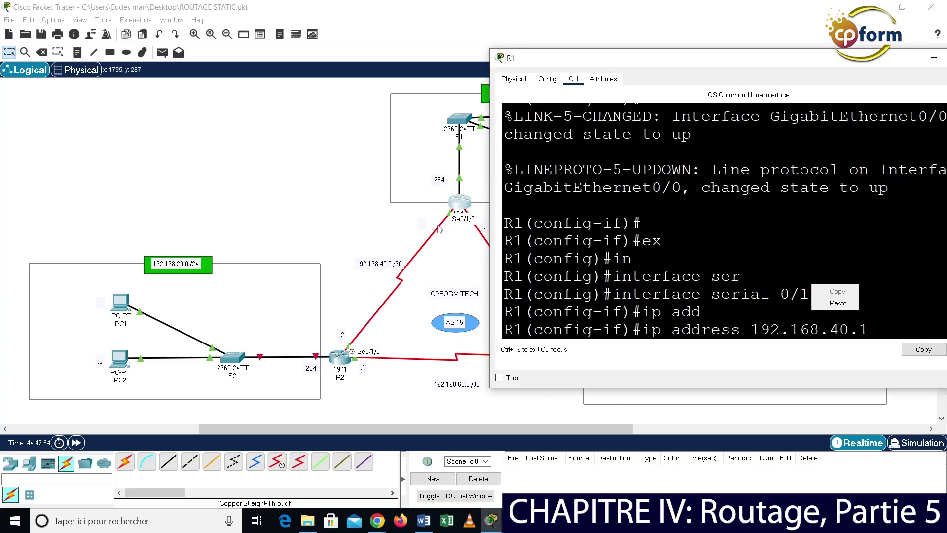
pyautogui.click(877, 315)
pyautogui.write('1 255.255')
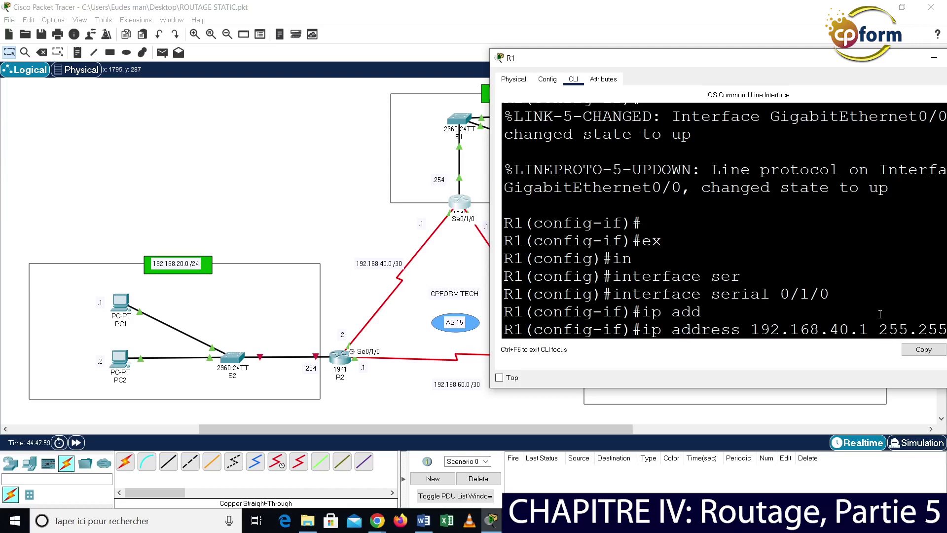
pyautogui.write('.255.252')
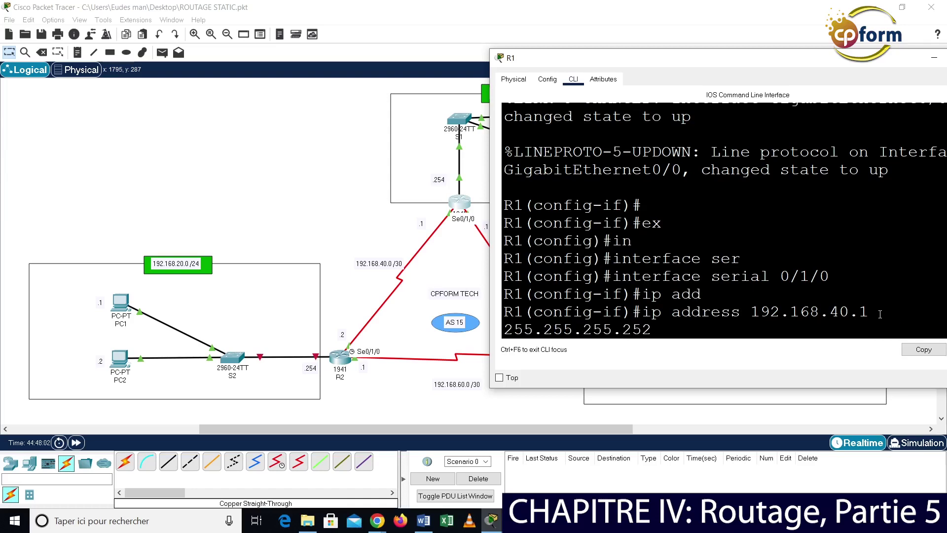
pyautogui.press('Return')
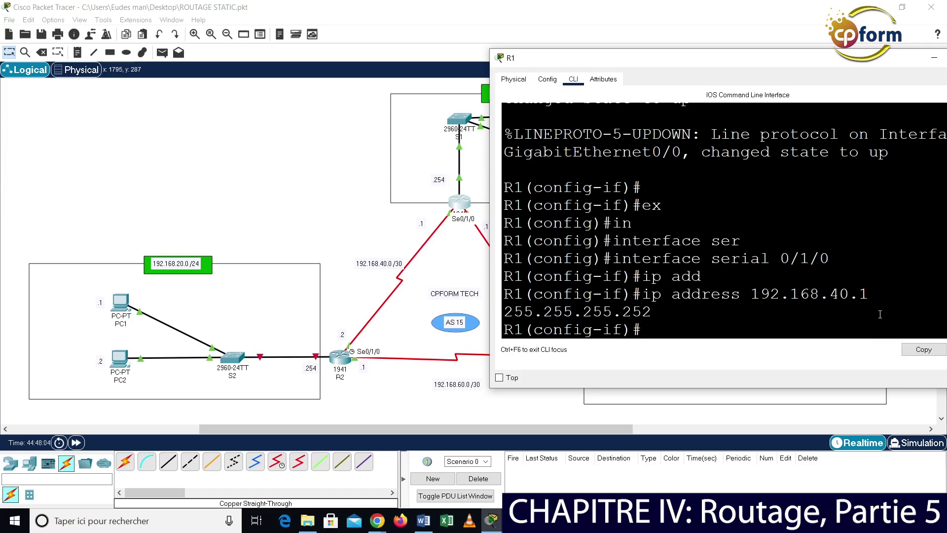
# Enable R1's serial 0/1/0 interface with no shutdown and return to global configuration mode
pyautogui.write('no shu')
pyautogui.press('Tab')
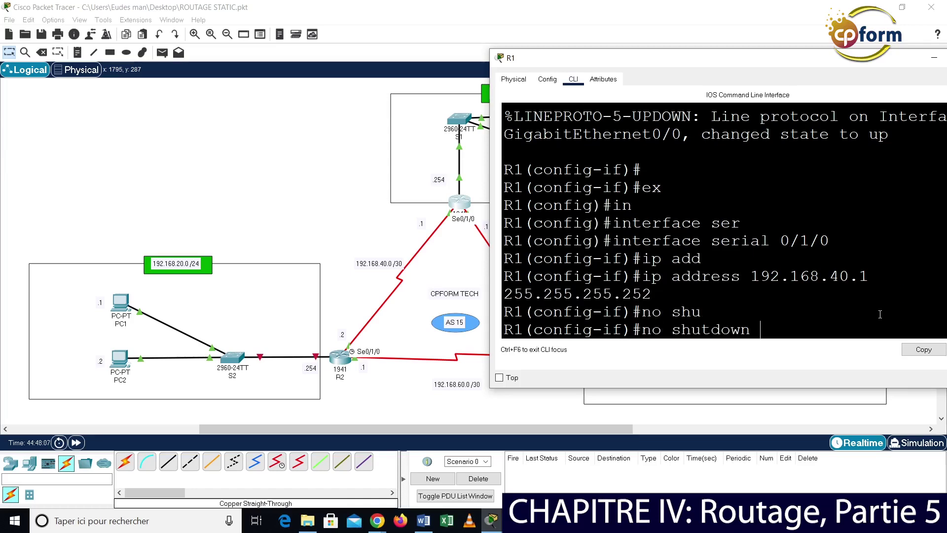
pyautogui.press('Return')
pyautogui.press('Return')
pyautogui.press('Return')
pyautogui.write('e')
pyautogui.press('Return')
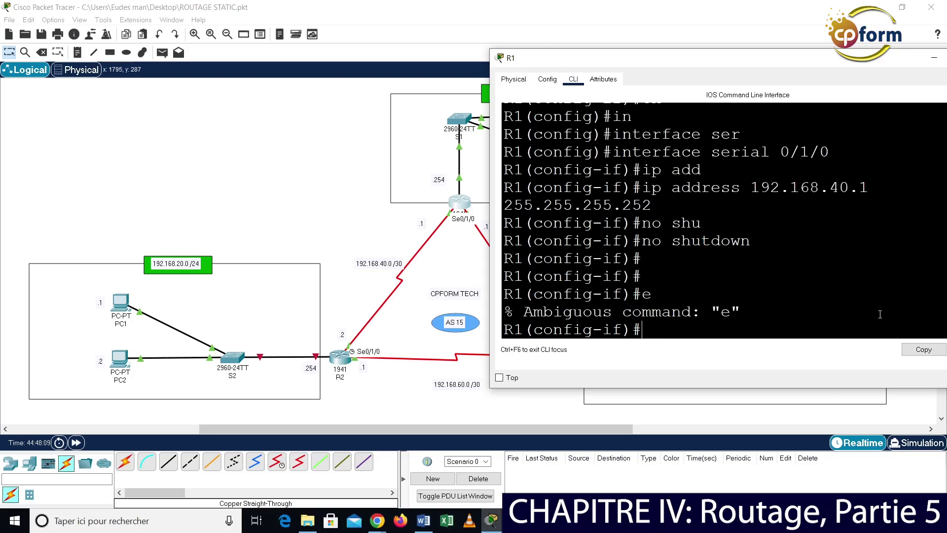
pyautogui.write('ex')
pyautogui.press('Return')
pyautogui.press('Return')
# Check R1's port on the link to R3 and enter configuration of interface serial 0/1/1
pyautogui.write('in')
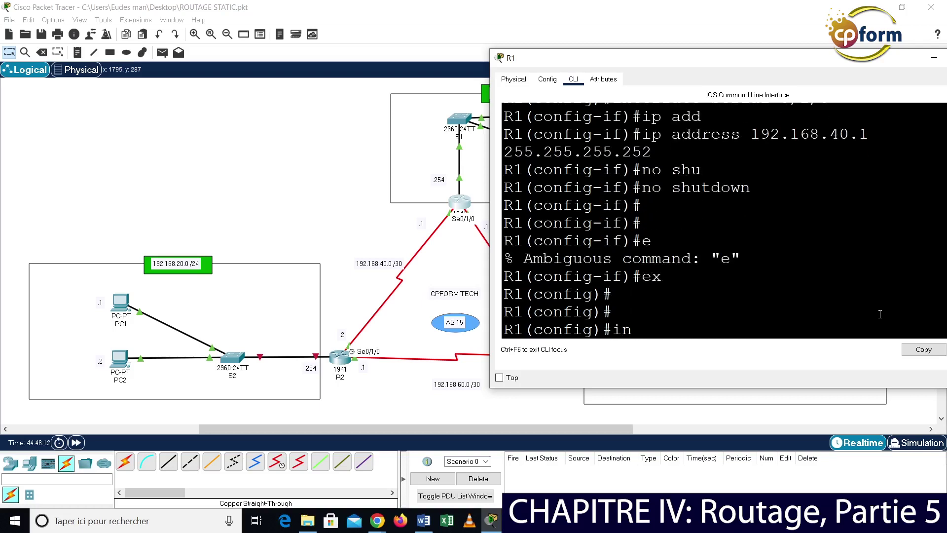
pyautogui.press('Tab')
pyautogui.write('ser')
pyautogui.press('Tab')
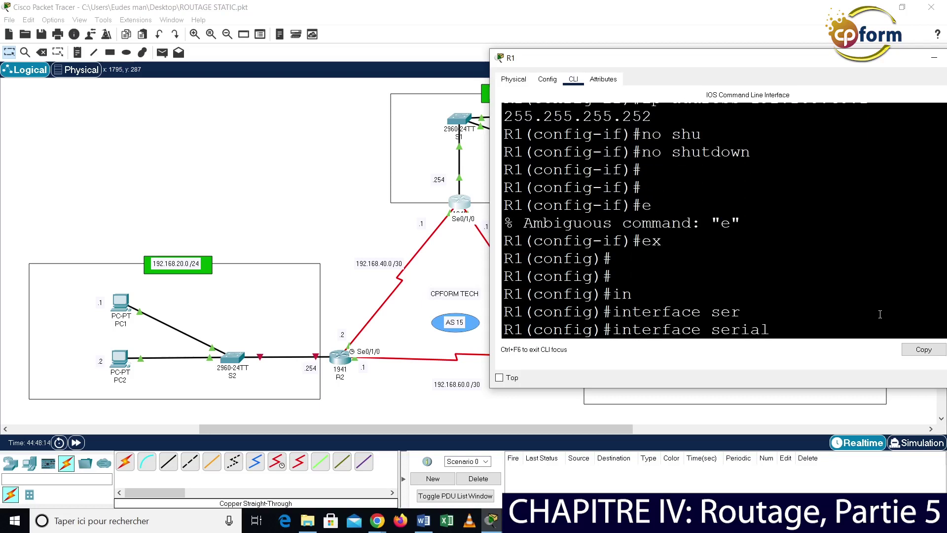
pyautogui.click(484, 226)
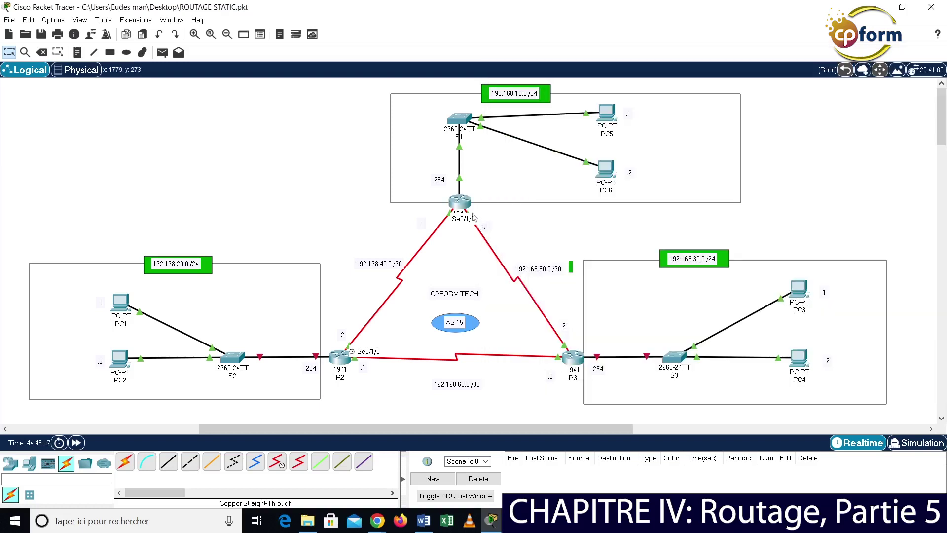
pyautogui.moveTo(469, 205)
pyautogui.mouseDown()
pyautogui.moveTo(516, 217)
pyautogui.moveTo(479, 214)
pyautogui.moveTo(467, 203)
pyautogui.mouseUp()
pyautogui.click(459, 203)
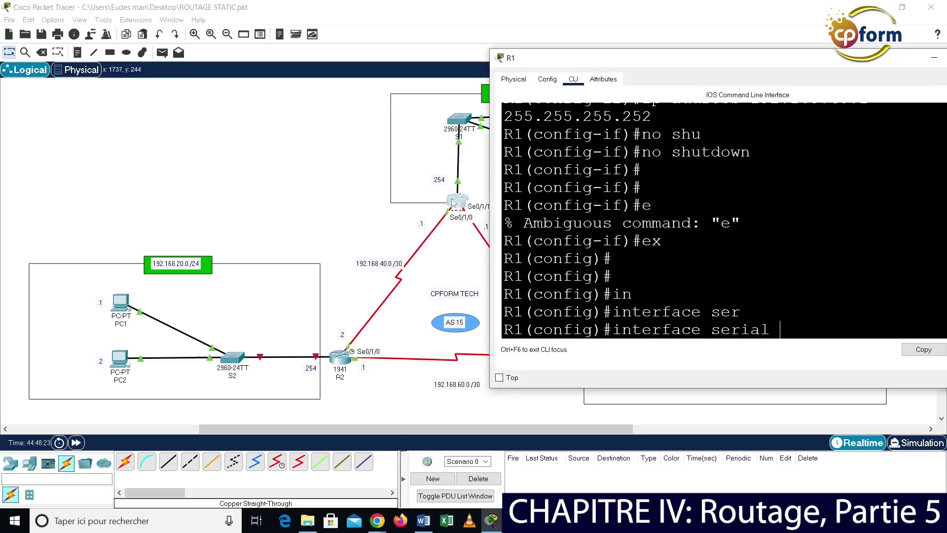
pyautogui.write('1/1')
pyautogui.press('Return')
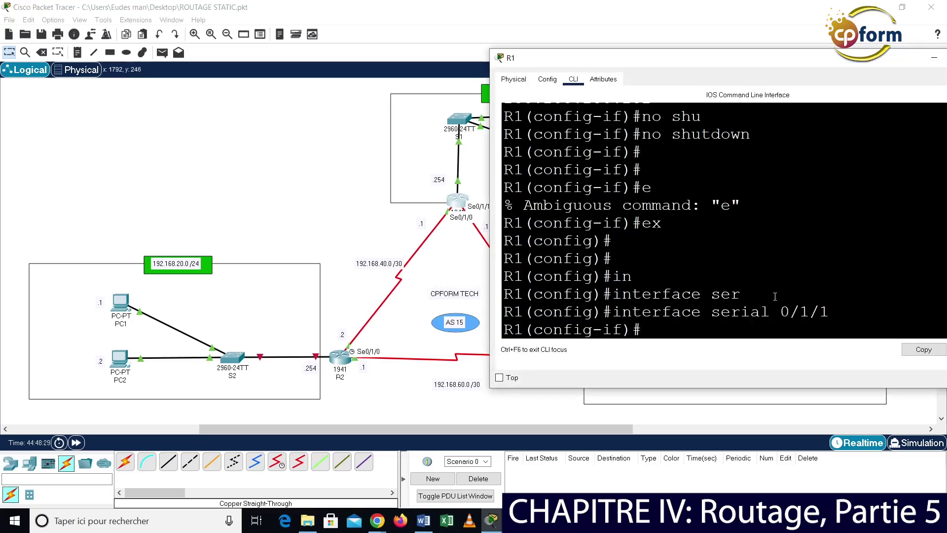
# Assign IP address 192.168.50.1 with mask 255.255.255.252 to R1's serial 0/1/1 interface
pyautogui.write('ip add')
pyautogui.press('Tab')
pyautogui.write('192.168.')
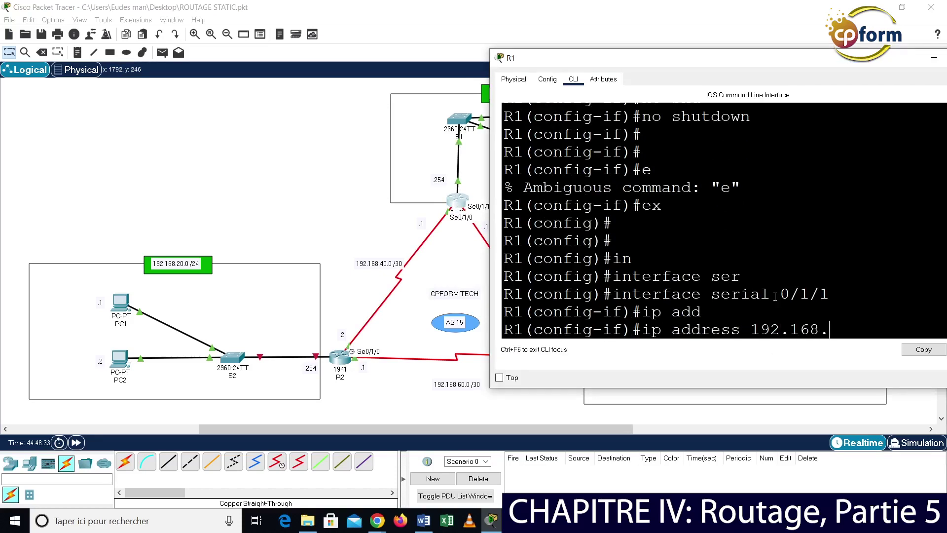
pyautogui.moveTo(681, 58); pyautogui.dragTo(86, 56)
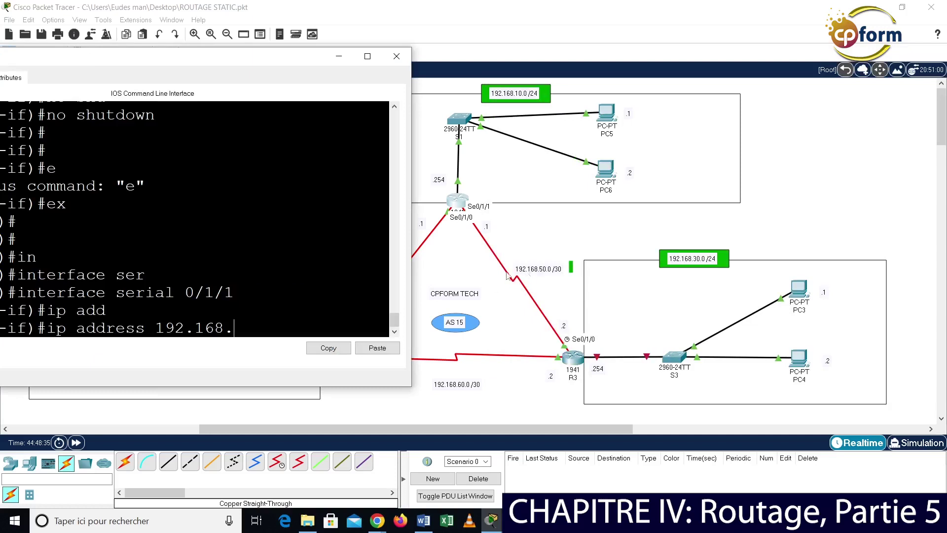
pyautogui.write('50.')
pyautogui.write('1 255.255.255.')
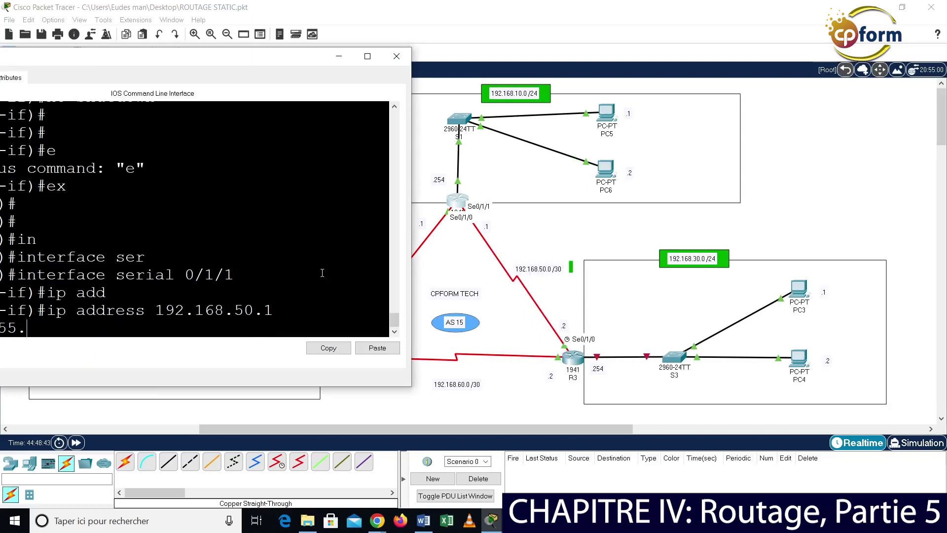
pyautogui.write('252')
pyautogui.press('Return')
# Enable R1's serial 0/1/1 interface with no shutdown
pyautogui.write('no shu')
pyautogui.press('Tab')
pyautogui.press('Return')
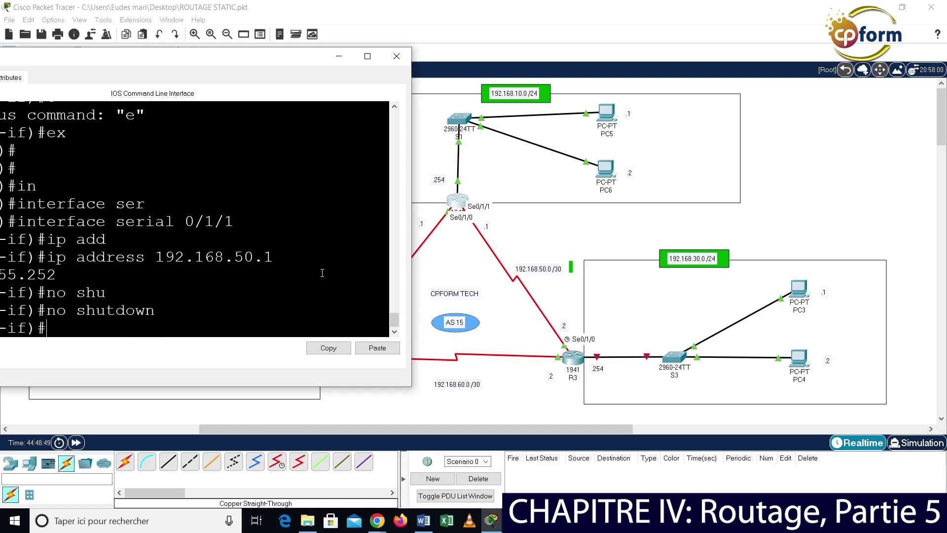
# Leave configuration mode on R1, save its configuration and close the router's window
pyautogui.hotkey('ctrl', 'z')
pyautogui.press('Return')
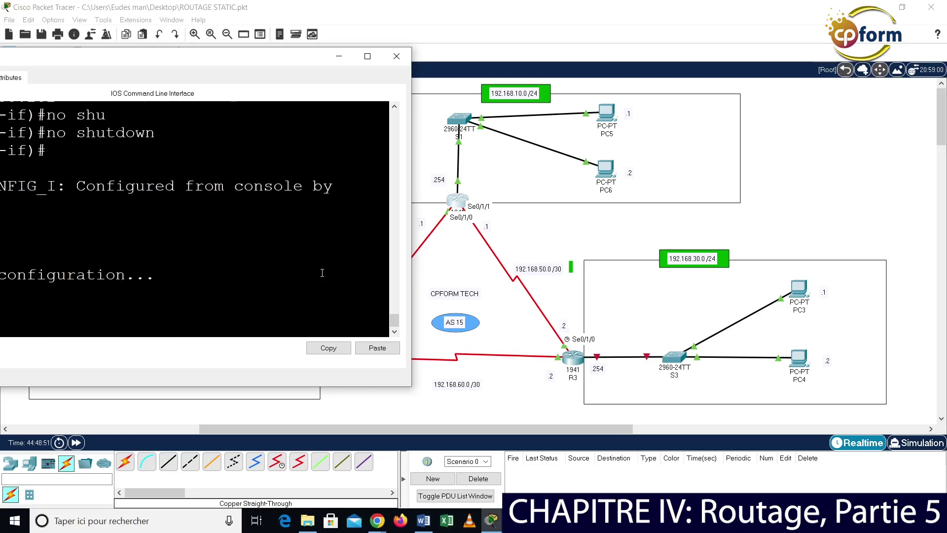
pyautogui.click(397, 56)
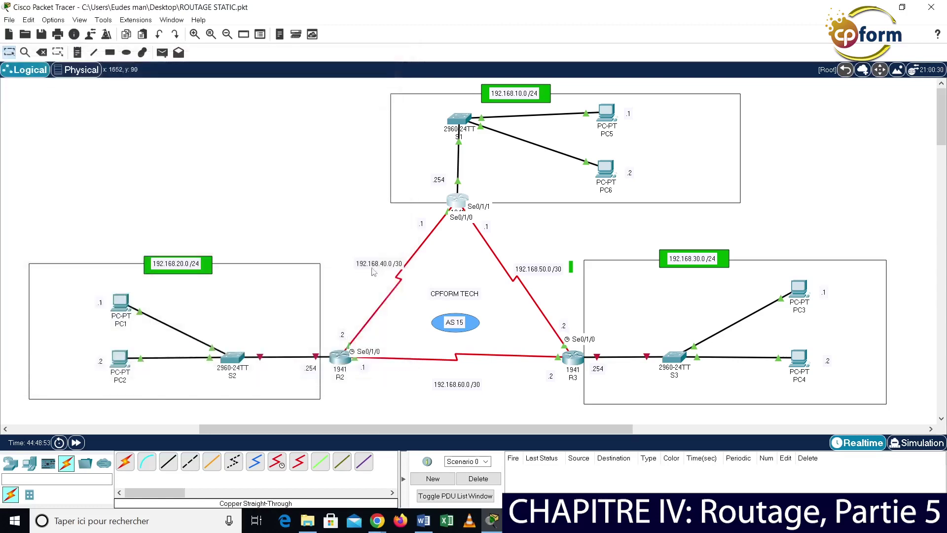
# Open R2's command line and arrange a wider window clear of the router in the topology
pyautogui.click(343, 356)
pyautogui.moveTo(474, 73); pyautogui.dragTo(604, 20)
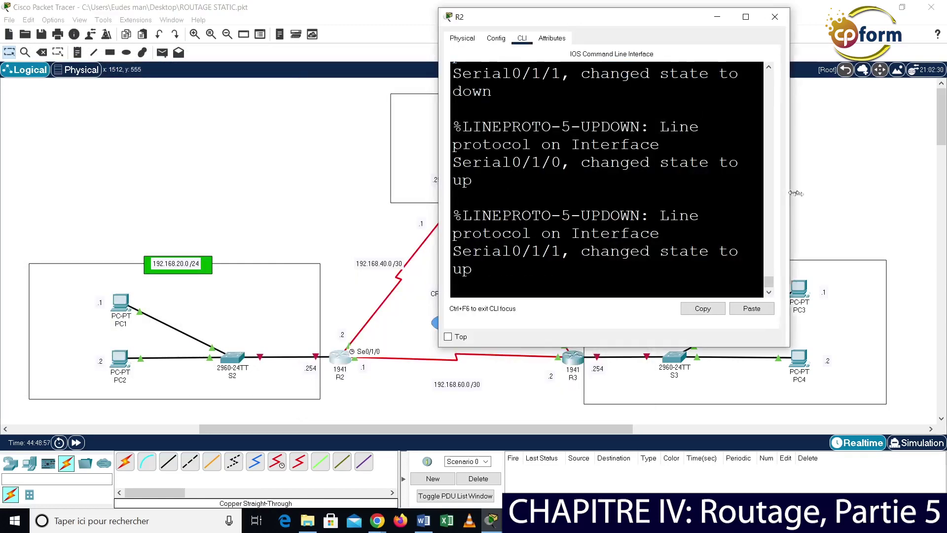
pyautogui.moveTo(835, 197); pyautogui.dragTo(893, 197)
# Enter privileged mode on R2 with en and global configuration mode with conf t
pyautogui.press('Return')
pyautogui.press('Return')
pyautogui.press('Return')
pyautogui.press('Return')
pyautogui.write('en')
pyautogui.press('Return')
pyautogui.press('Return')
pyautogui.press('Return')
pyautogui.write('conf t')
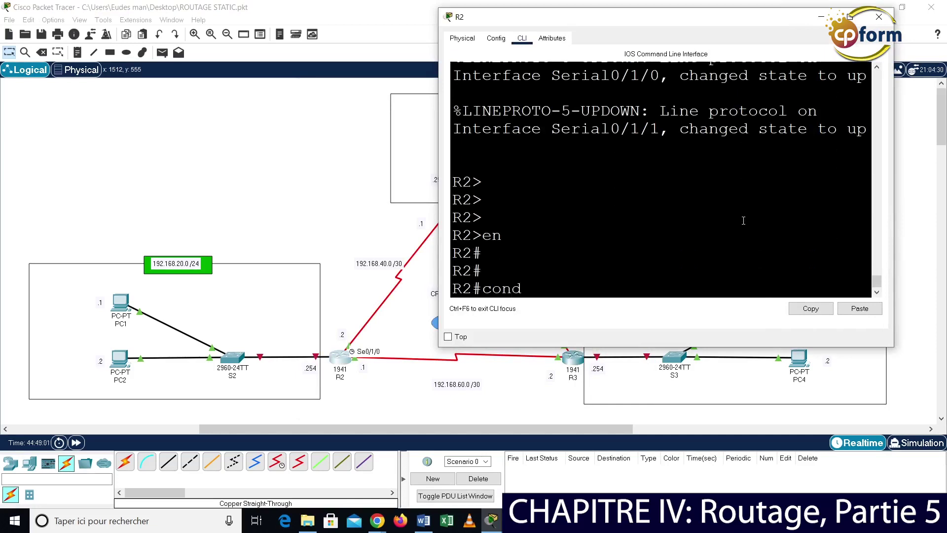
pyautogui.press('Return')
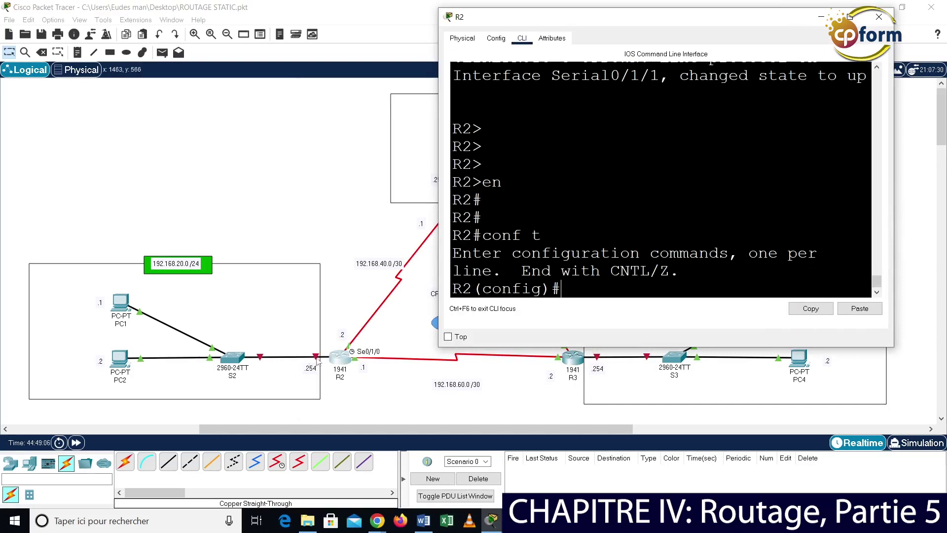
# Check R2's port on the link to switch S2 and enter configuration of interface gigabitEthernet 0/0
pyautogui.click(330, 319)
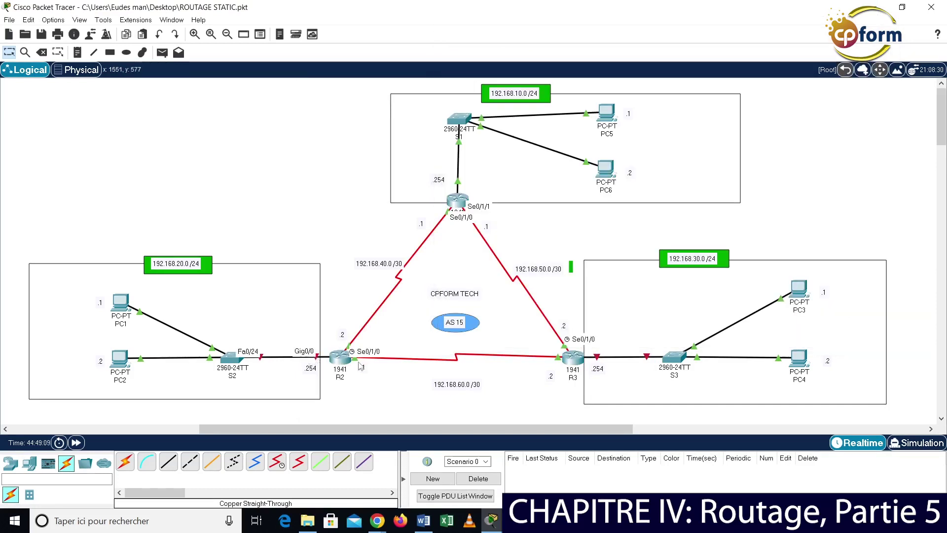
pyautogui.click(344, 358)
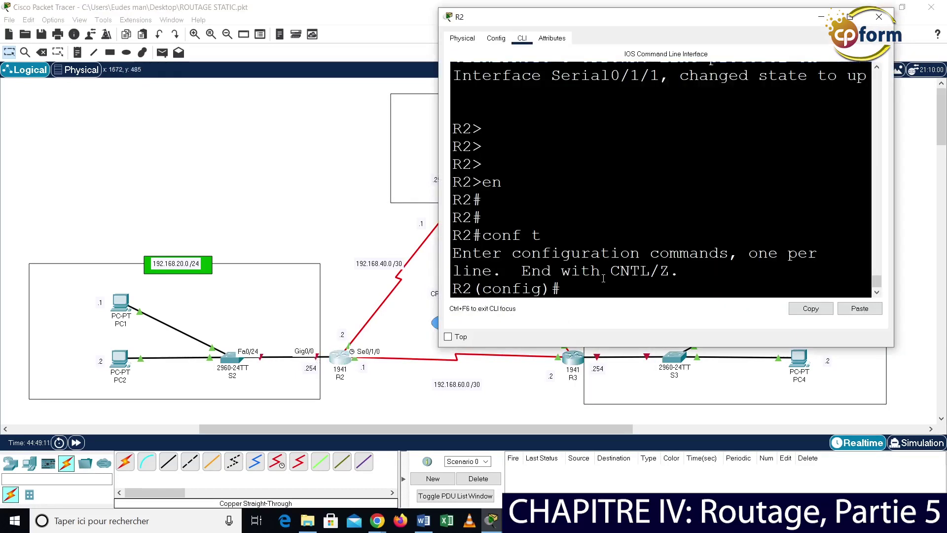
pyautogui.write('in')
pyautogui.press('Tab')
pyautogui.write('gi')
pyautogui.press('Tab')
pyautogui.write('0/0')
pyautogui.press('Return')
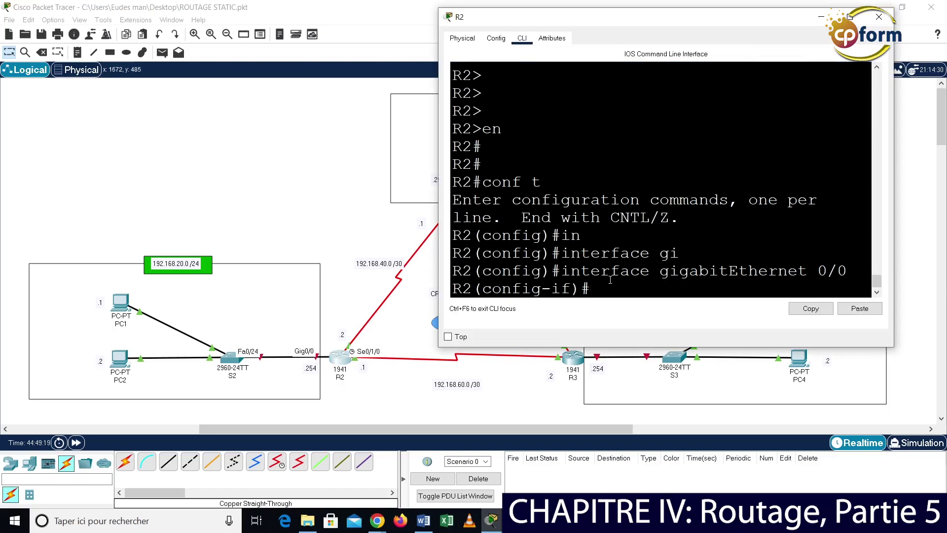
# Assign IP address 192.168.20.254 with mask 255.255.255.0 to R2's gigabitEthernet 0/0 interface
pyautogui.write('ip add')
pyautogui.press('Tab')
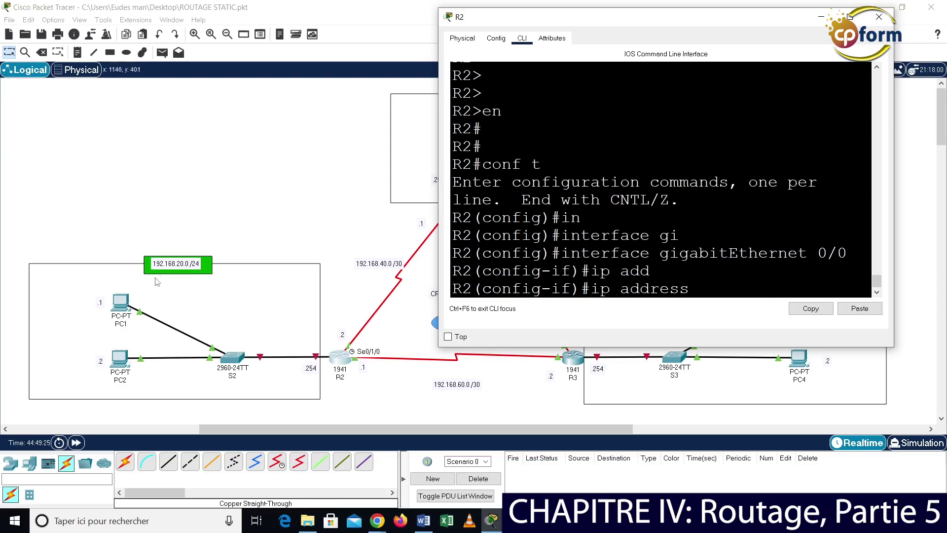
pyautogui.write('192.168.20.254')
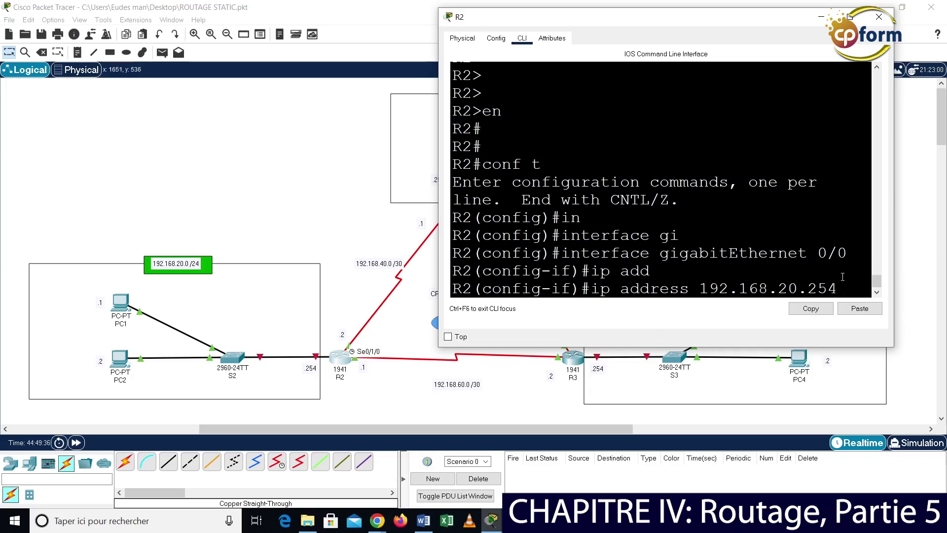
pyautogui.write(' 255.255.255.0')
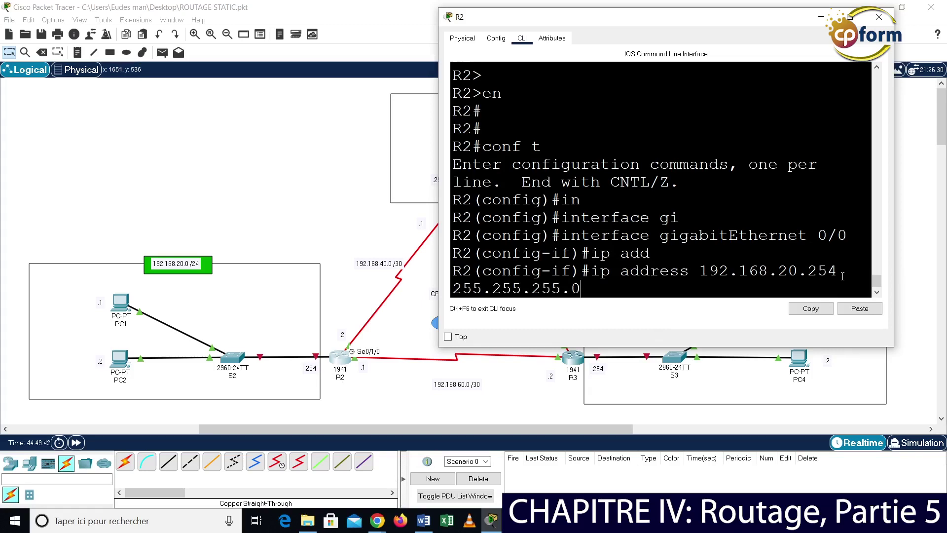
pyautogui.press('Return')
pyautogui.press('Return')
pyautogui.press('Return')
# Enable R2's gigabitEthernet 0/0 interface with no shutdown and return to global configuration mode
pyautogui.write('no shu')
pyautogui.press('Tab')
pyautogui.press('Return')
pyautogui.press('Return')
pyautogui.press('Return')
pyautogui.write('ex')
pyautogui.press('Return')
pyautogui.press('Return')
pyautogui.press('Return')
# Move R2 aside in the topology to identify its port towards R1, and enter configuration of interface serial 0/1/0
pyautogui.write('ig)#i')
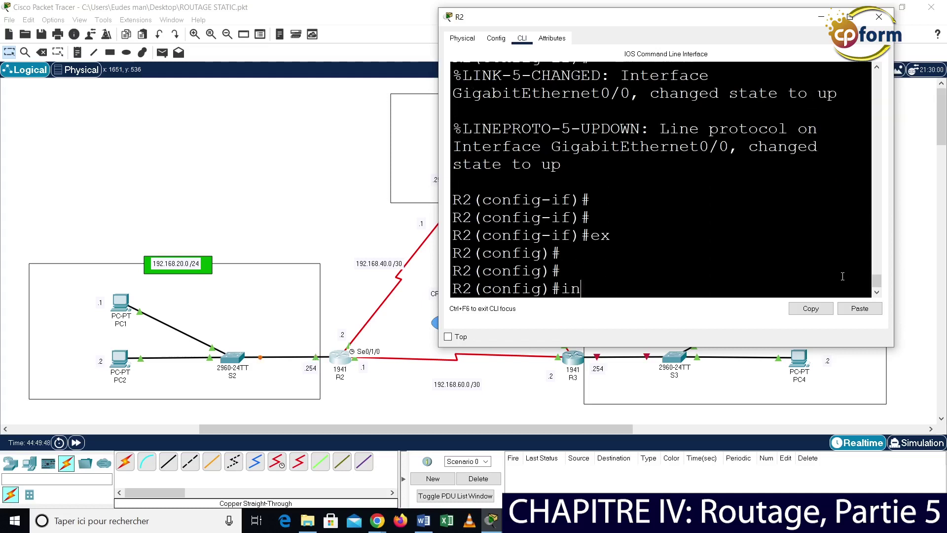
pyautogui.write('n')
pyautogui.press('Tab')
pyautogui.write('ser')
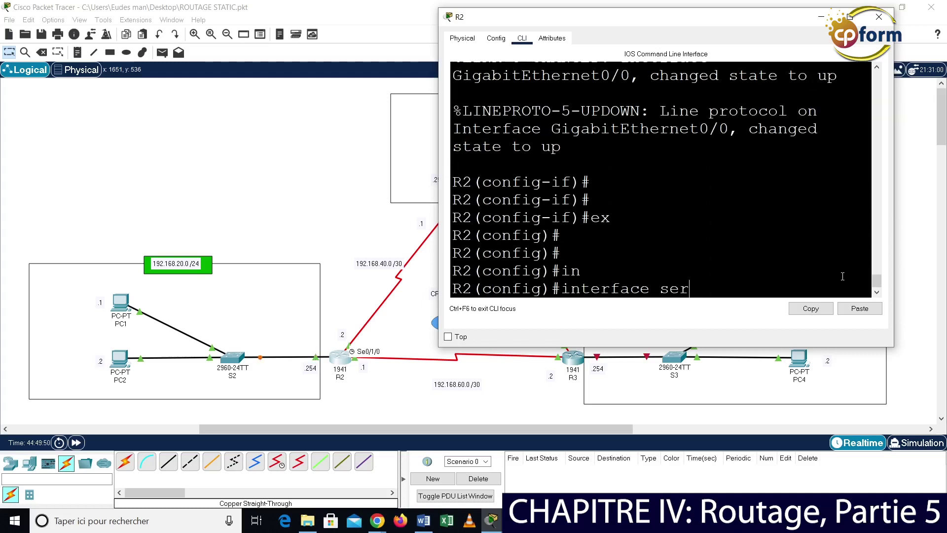
pyautogui.press('Tab')
pyautogui.click(418, 377)
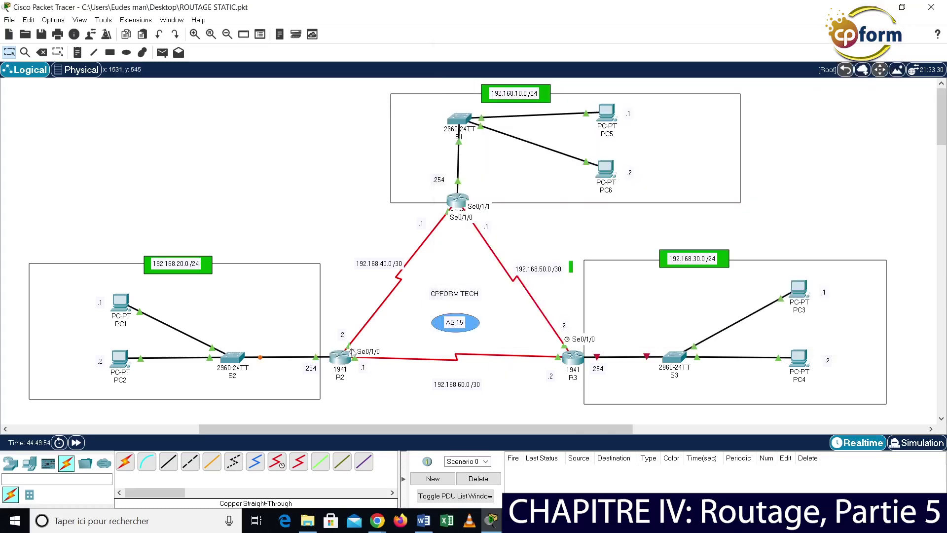
pyautogui.moveTo(350, 351); pyautogui.dragTo(485, 255)
pyautogui.click(478, 269)
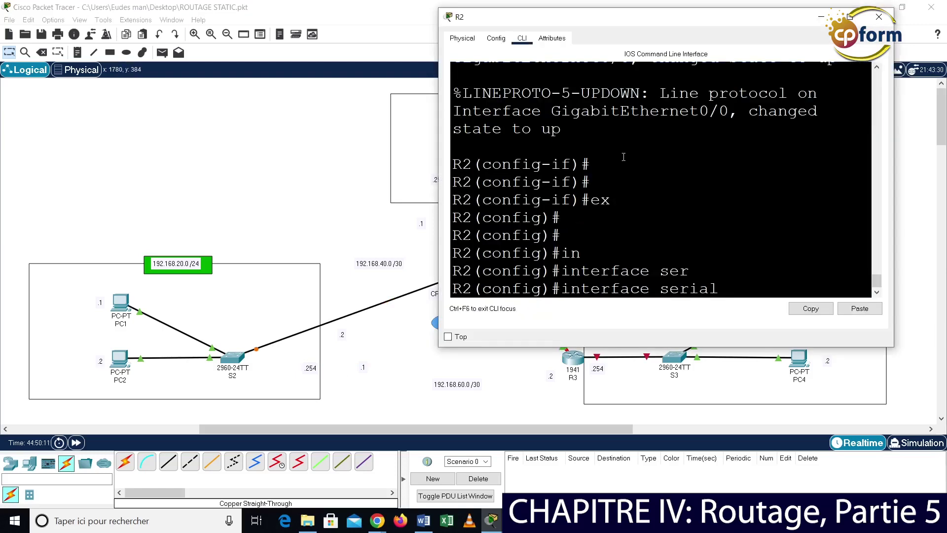
pyautogui.moveTo(587, 22); pyautogui.dragTo(675, 45)
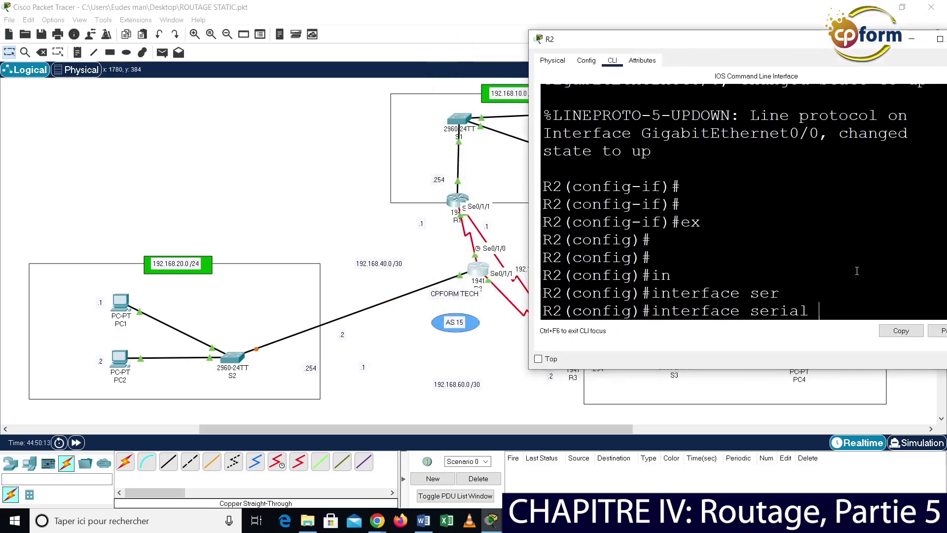
pyautogui.click(846, 274)
pyautogui.write('0/1/0')
pyautogui.press('Return')
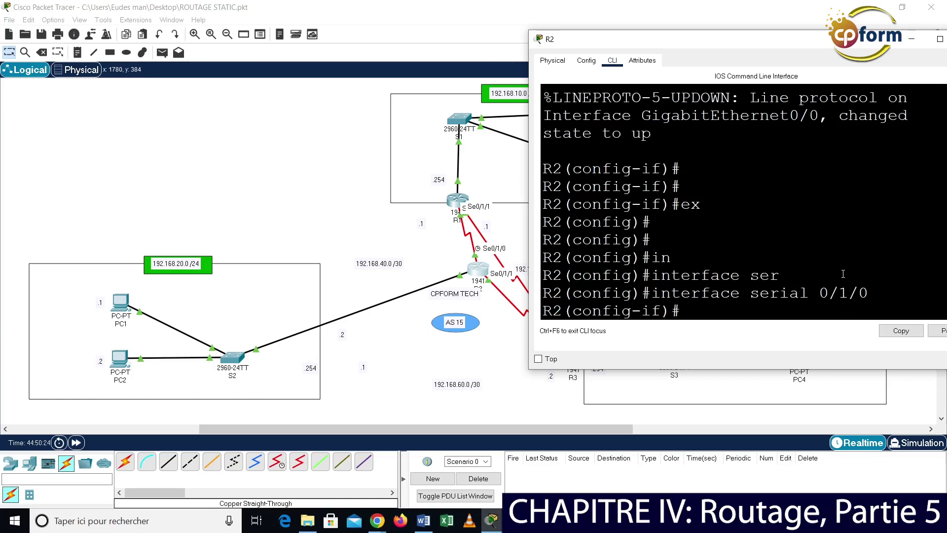
# Move R2 back to its place between S2 and R3 and reopen its command line
pyautogui.click(485, 276)
pyautogui.moveTo(485, 275); pyautogui.dragTo(350, 363)
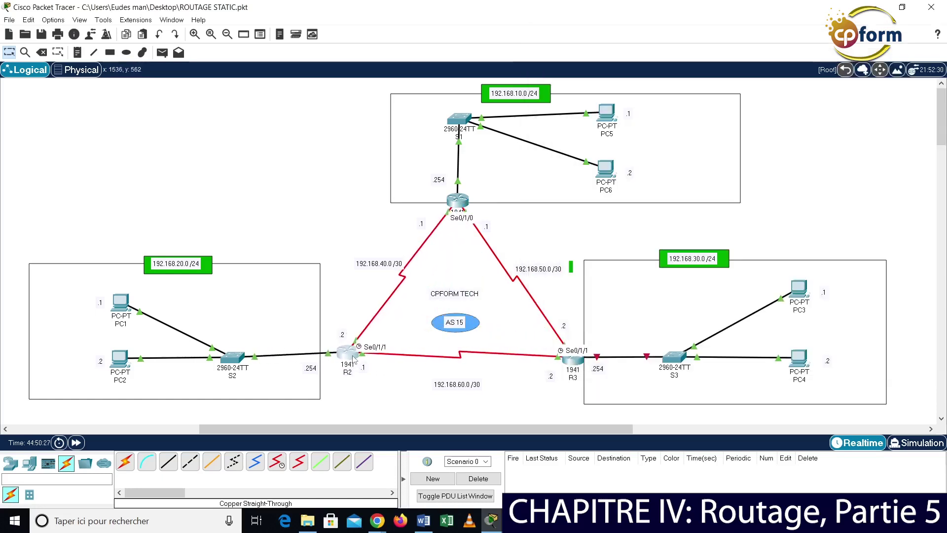
pyautogui.click(350, 361)
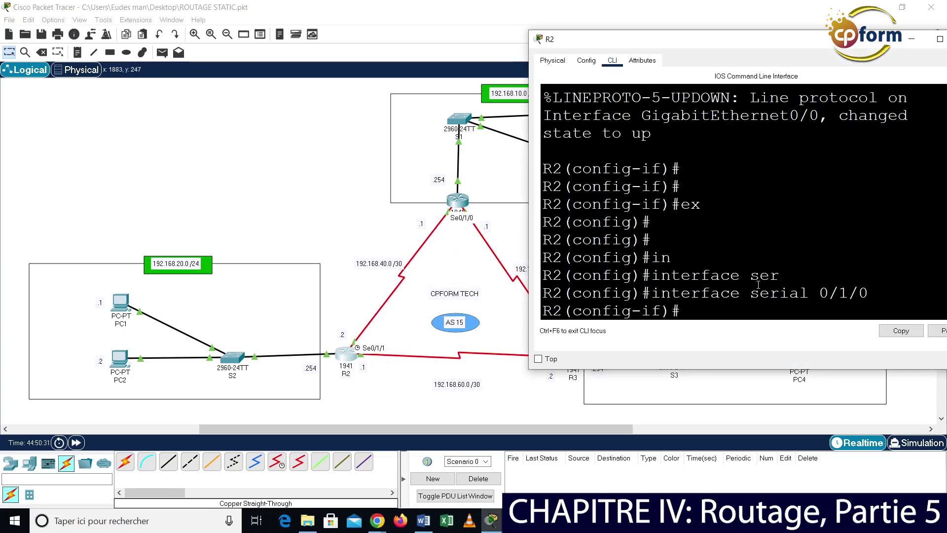
# Assign IP address 192.168.40.2 with mask 255.255.255.252 to R2's serial 0/1/0 interface
pyautogui.write('ip')
pyautogui.press('Tab')
pyautogui.write('dd')
pyautogui.press('BackSpace')
pyautogui.press('BackSpace')
pyautogui.write('add')
pyautogui.press('Tab')
pyautogui.write('192.168.')
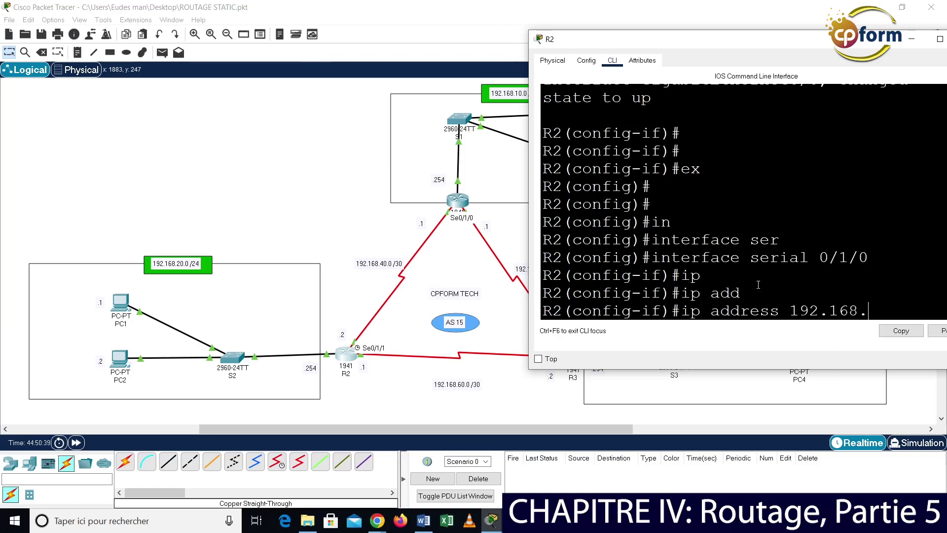
pyautogui.write('40.2 255.255.')
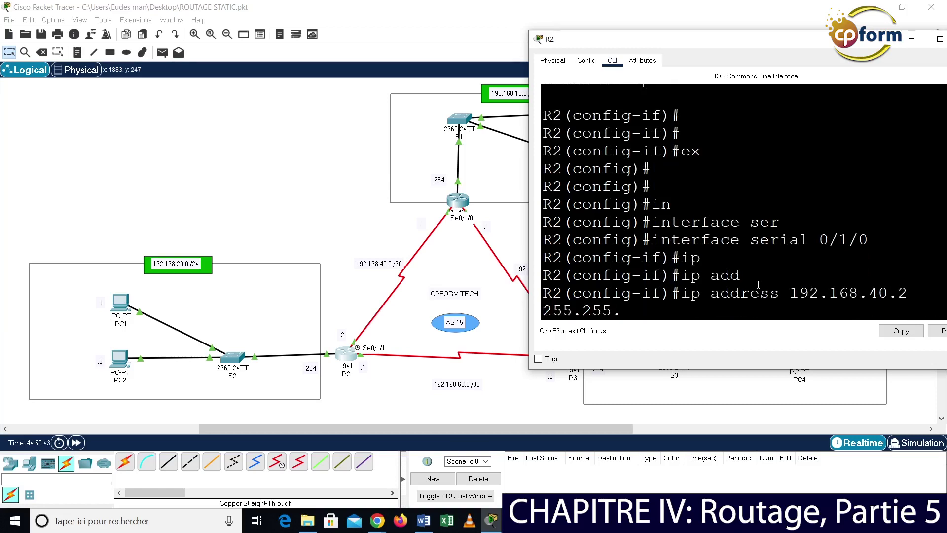
pyautogui.write('255.5')
pyautogui.press('BackSpace')
pyautogui.write('252')
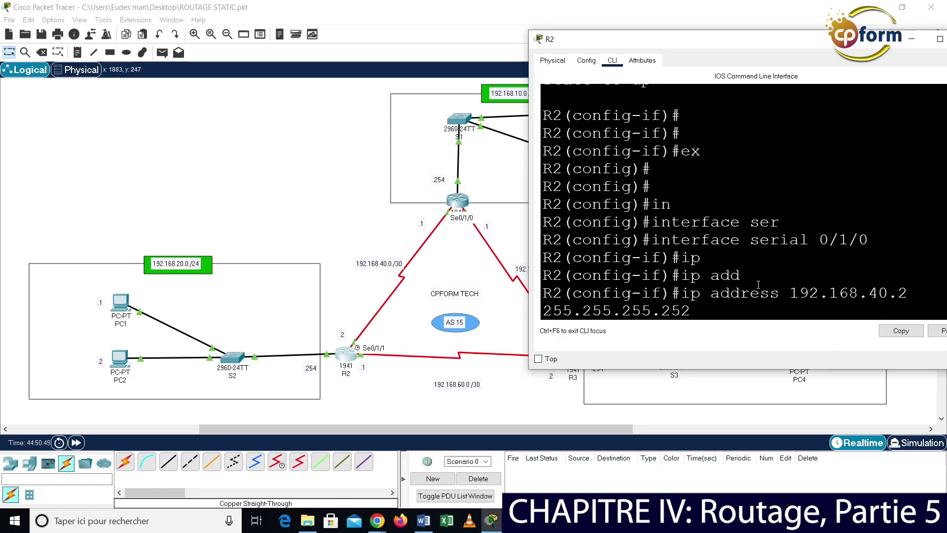
pyautogui.press('Return')
pyautogui.press('Return')
# Enable R2's serial 0/1/0 interface with no shutdown and return to global configuration mode
pyautogui.write('no shu')
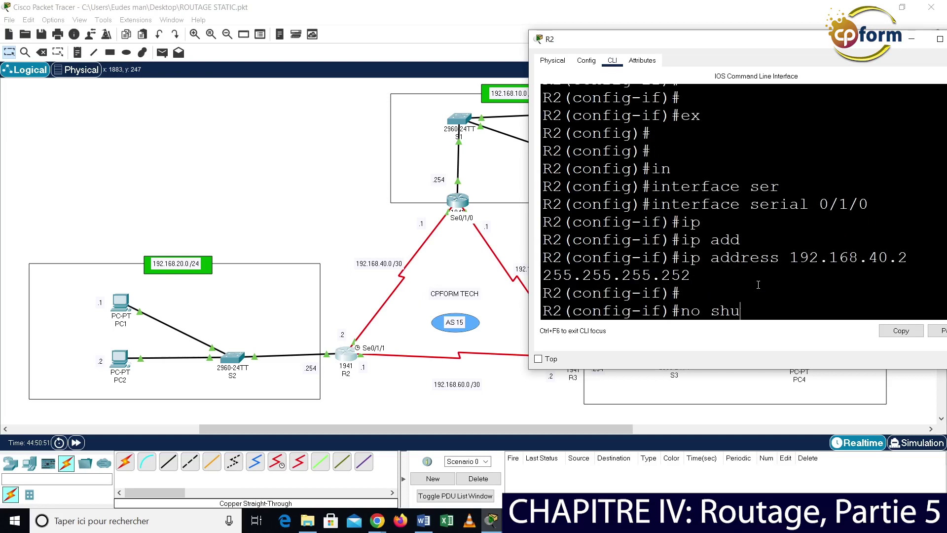
pyautogui.press('Tab')
pyautogui.press('Return')
pyautogui.press('Return')
pyautogui.press('Return')
pyautogui.write('ex')
pyautogui.press('Return')
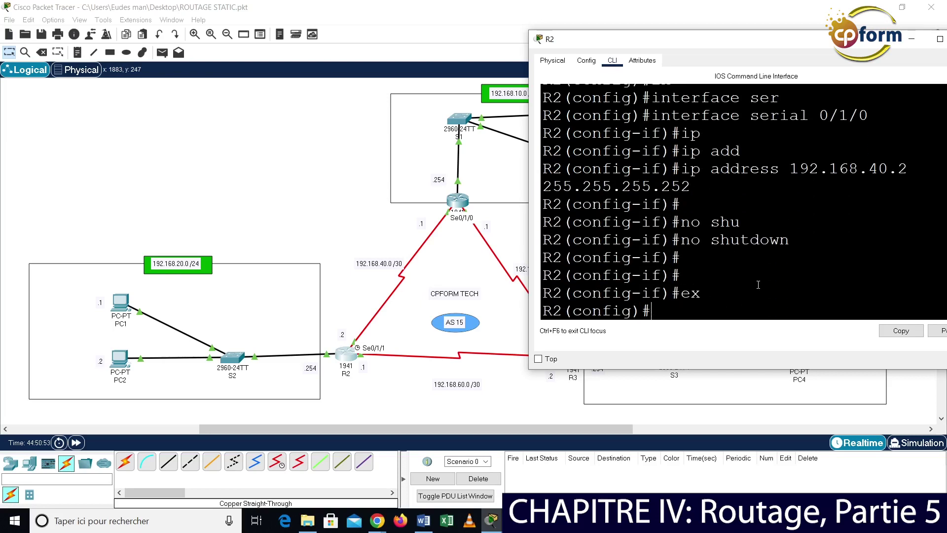
# Enter configuration of interface serial 0/1/1 on R2
pyautogui.write('in')
pyautogui.press('Tab')
pyautogui.write('se')
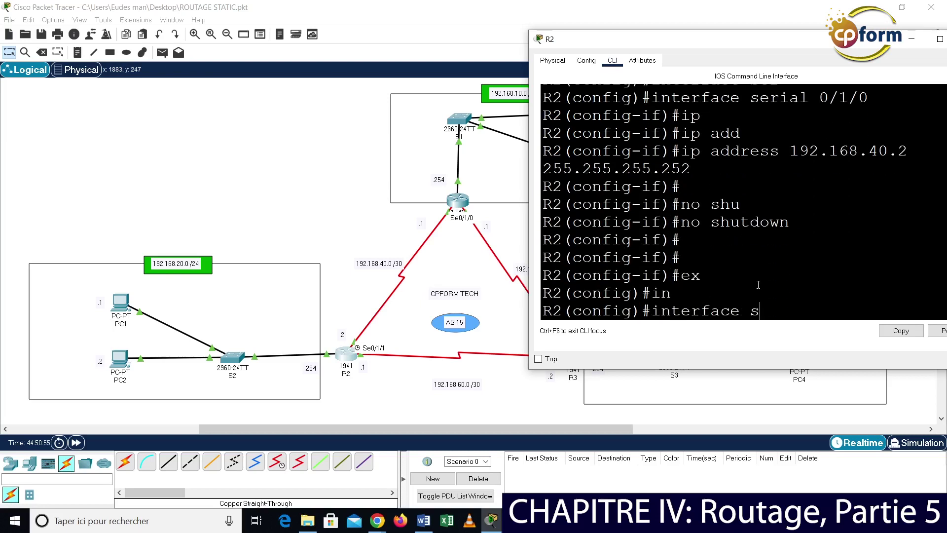
pyautogui.press('Tab')
pyautogui.scroll(1, 720, 227)
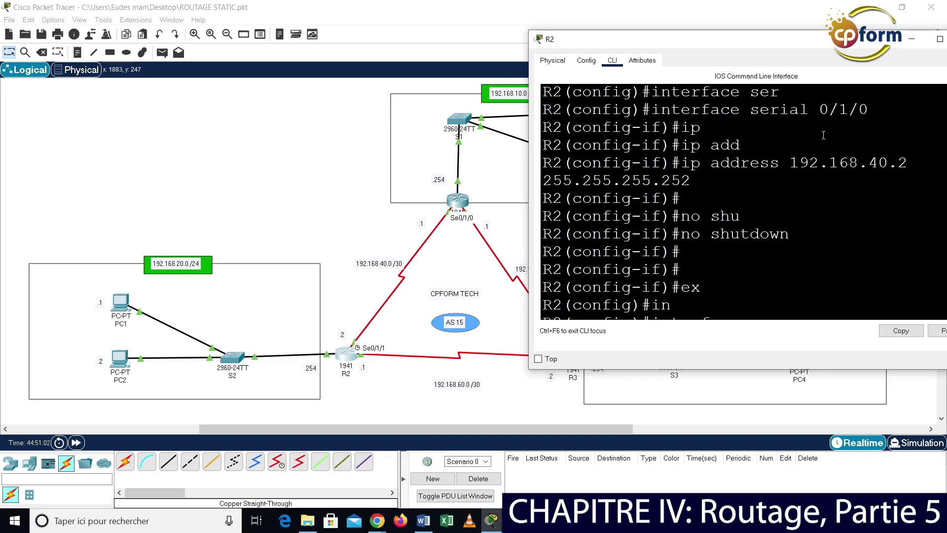
pyautogui.scroll(-1, 839, 124)
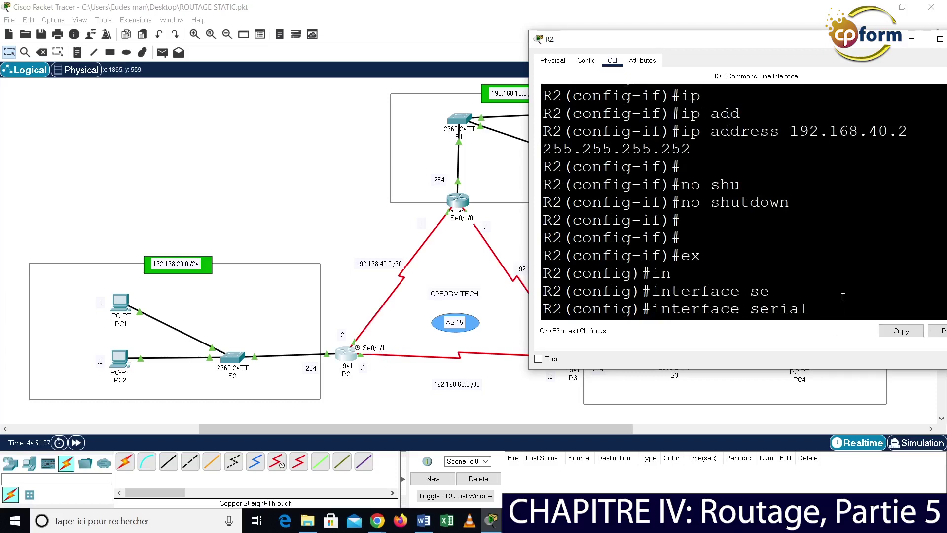
pyautogui.write('0/1/1')
pyautogui.press('Return')
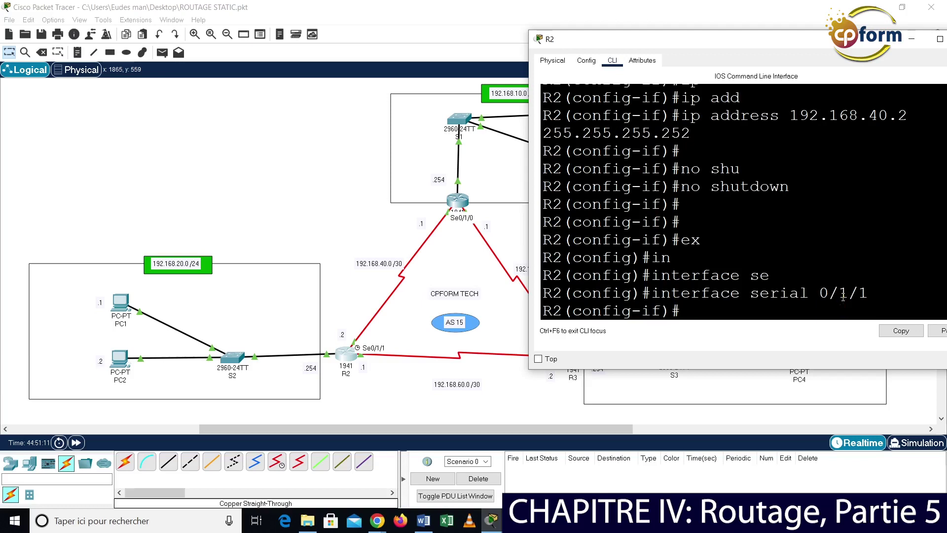
# Assign IP address 192.168.60.1 with mask 255.255.255.252 to R2's serial 0/1/1 interface
pyautogui.write('ip add')
pyautogui.press('Tab')
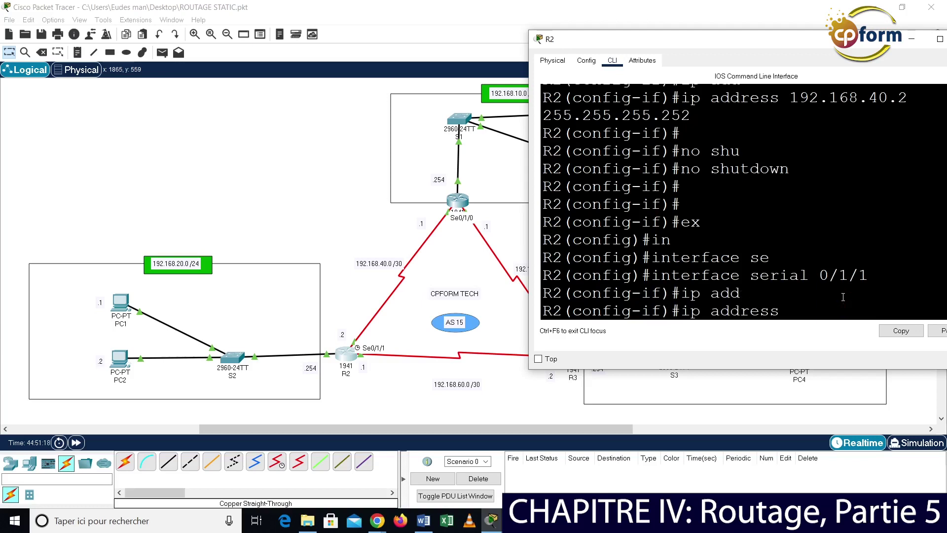
pyautogui.write('192.168.60.')
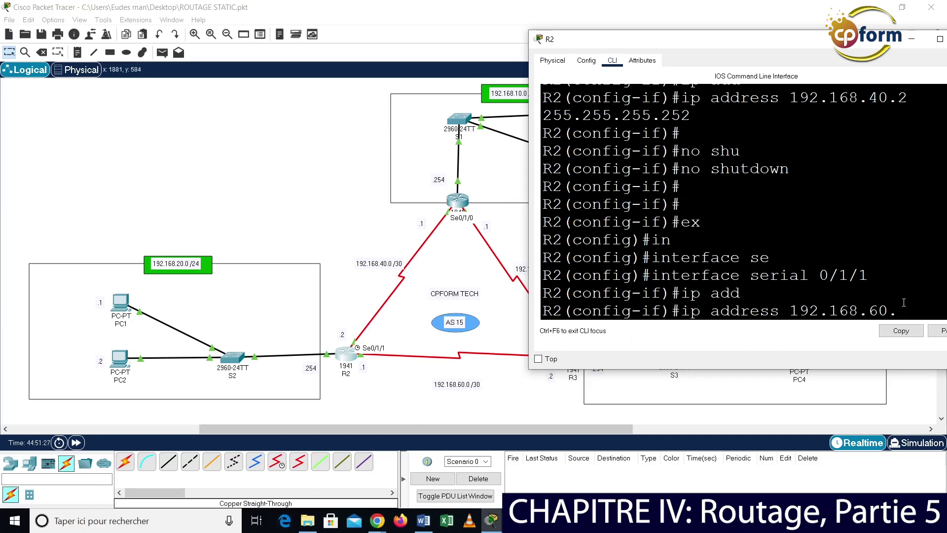
pyautogui.write('1 255.255.25')
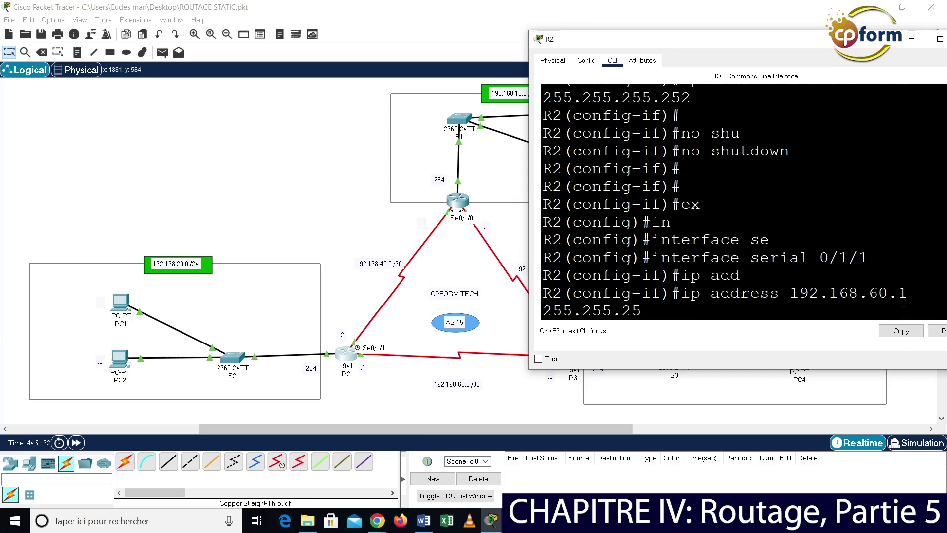
pyautogui.write('5.252')
pyautogui.press('Return')
pyautogui.press('Return')
# Enable R2's serial 0/1/1 interface with no shutdown and return to privileged EXEC mode
pyautogui.write('no ')
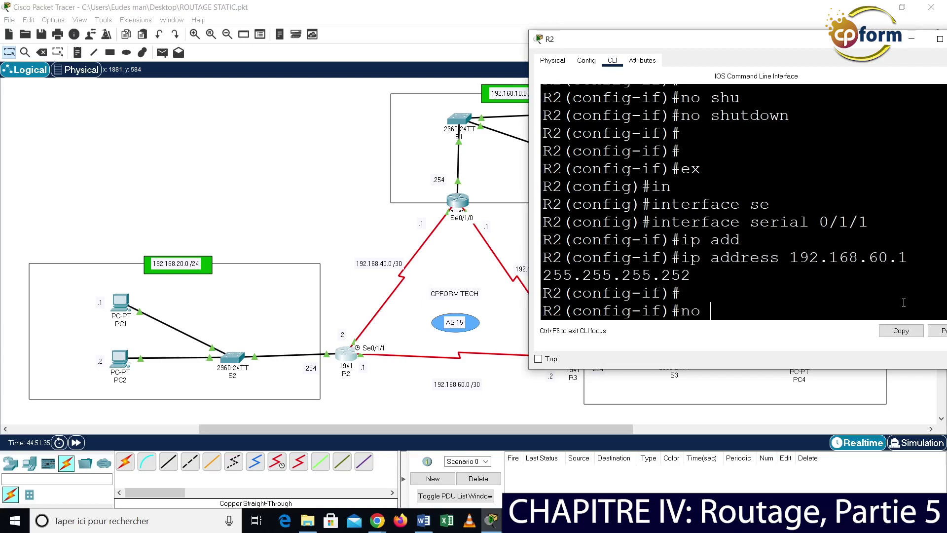
pyautogui.write('shu')
pyautogui.press('Tab')
pyautogui.press('Return')
pyautogui.press('Return')
pyautogui.press('Return')
pyautogui.press('Return')
pyautogui.hotkey('ctrl', 'z')
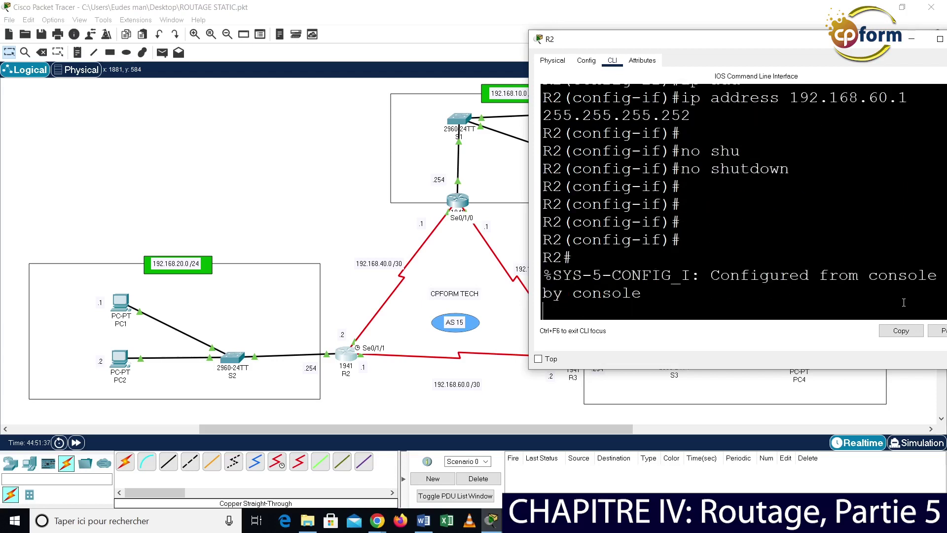
# Save R2's running configuration with wr and leave its command line
pyautogui.press('Return')
pyautogui.press('Return')
pyautogui.write('w')
pyautogui.press('Return')
pyautogui.press('Return')
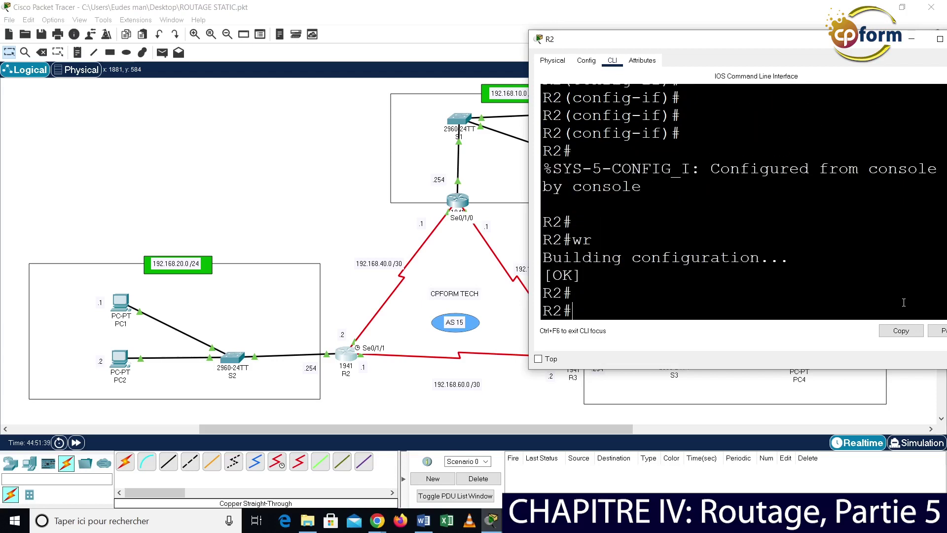
pyautogui.click(874, 27)
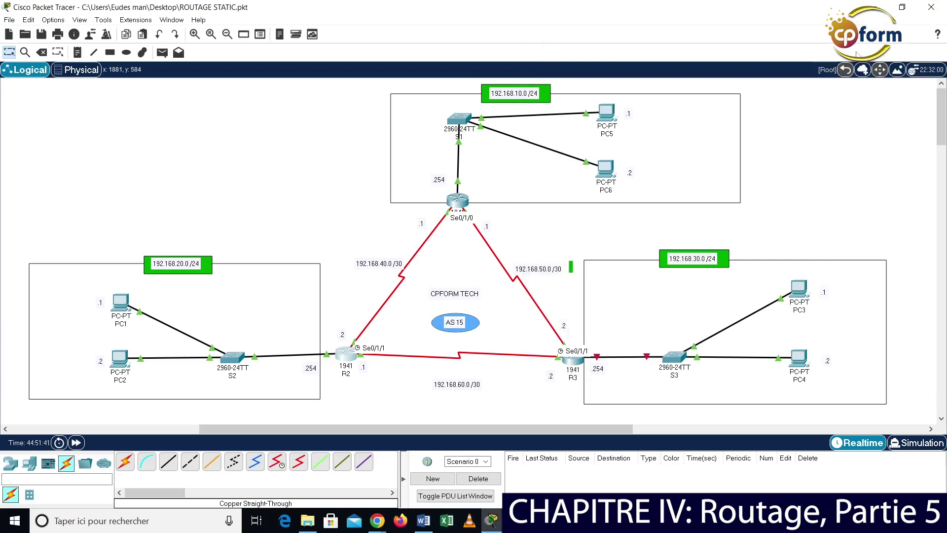
# Open R3's command line and enter global configuration mode with en and conf t
pyautogui.click(578, 363)
pyautogui.moveTo(354, 192); pyautogui.dragTo(513, 193)
pyautogui.click(92, 78)
pyautogui.press('Return')
pyautogui.press('Return')
pyautogui.press('Return')
pyautogui.press('Return')
pyautogui.write('en')
pyautogui.press('Return')
pyautogui.press('Return')
pyautogui.press('Return')
pyautogui.press('Return')
pyautogui.write('conf t')
pyautogui.press('Return')
pyautogui.press('Return')
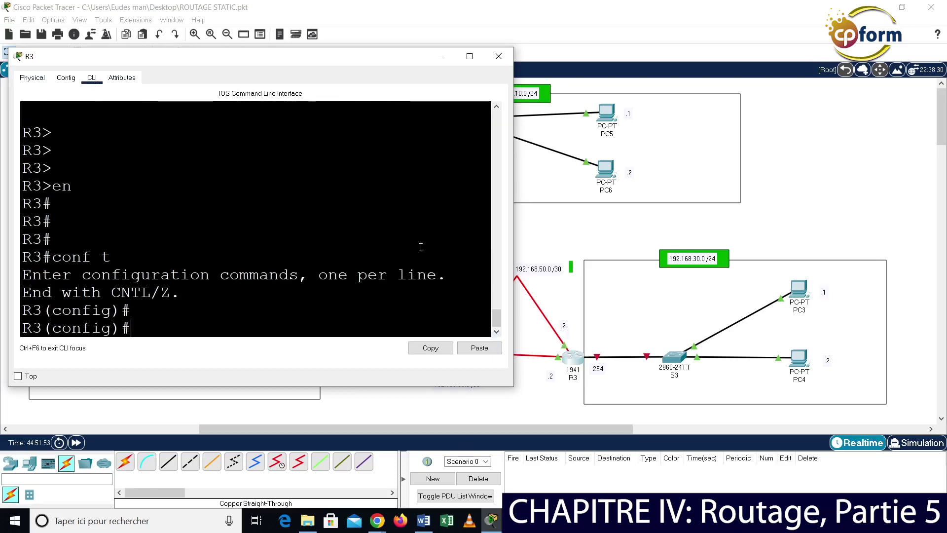
# Identify R3's port towards S3 in the topology and enter configuration of interface gigabitEthernet 0/0
pyautogui.write('int')
pyautogui.press('Tab')
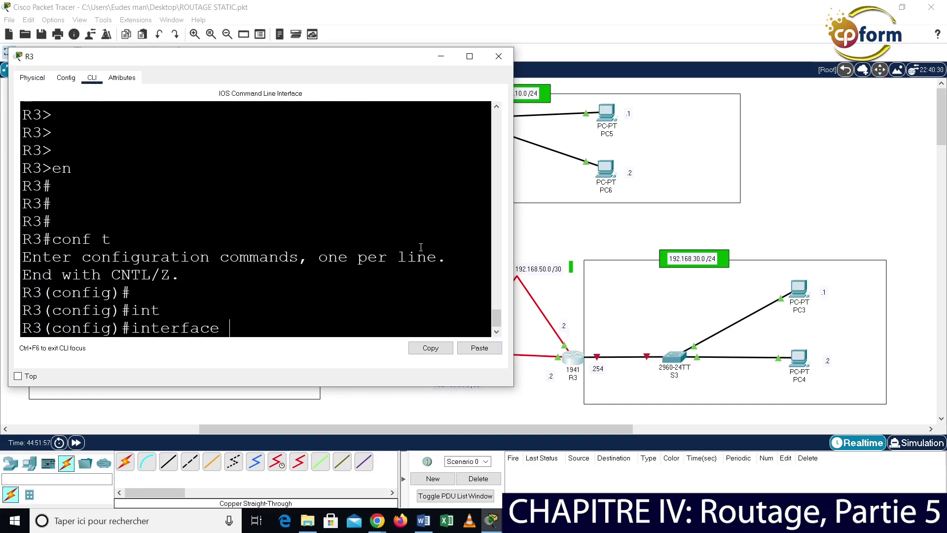
pyautogui.write('gi')
pyautogui.press('Tab')
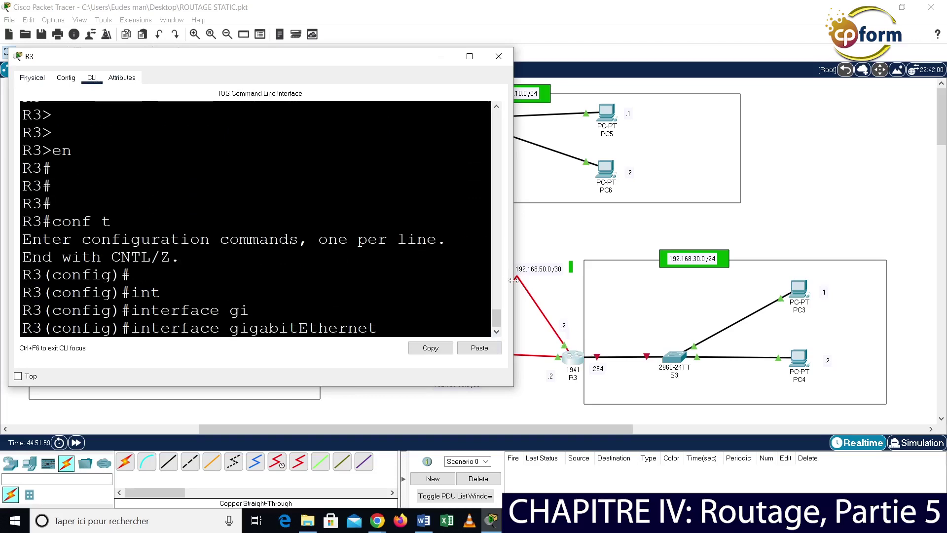
pyautogui.click(598, 362)
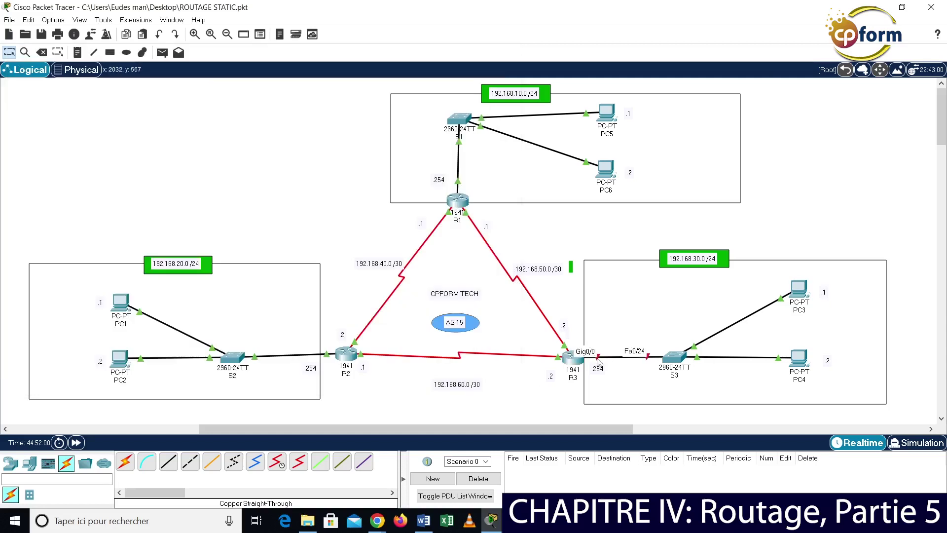
pyautogui.click(573, 361)
pyautogui.write('0/')
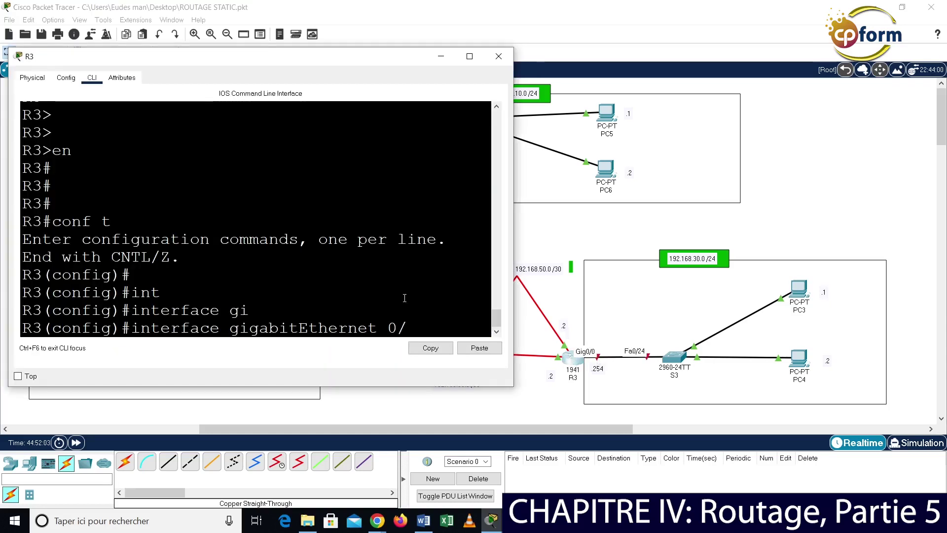
pyautogui.write('0')
pyautogui.press('Return')
# Assign IP address 192.168.30.254 with mask 255.255.255.0 to R3's gigabitEthernet 0/0 interface
pyautogui.write('ip add')
pyautogui.press('Tab')
pyautogui.press('Return')
pyautogui.press('Up')
pyautogui.write('192.16')
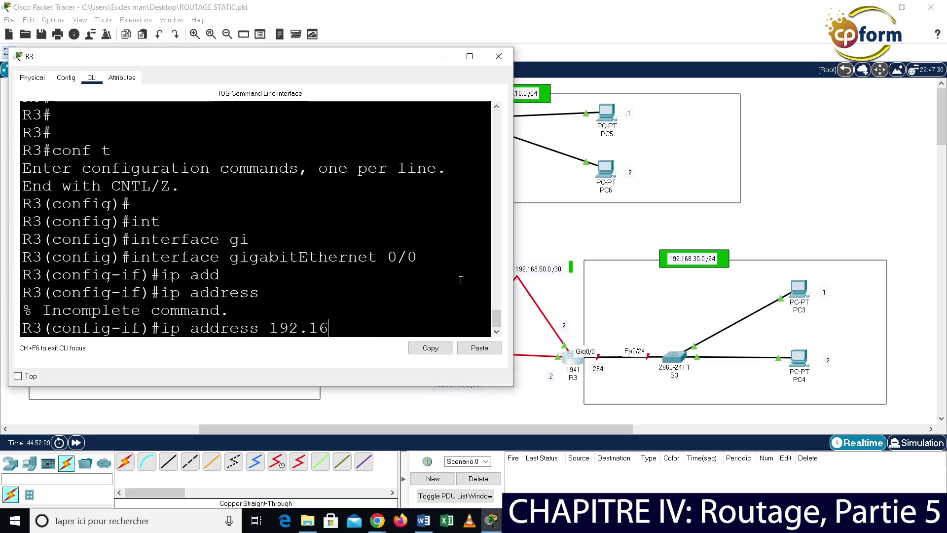
pyautogui.write('8.3')
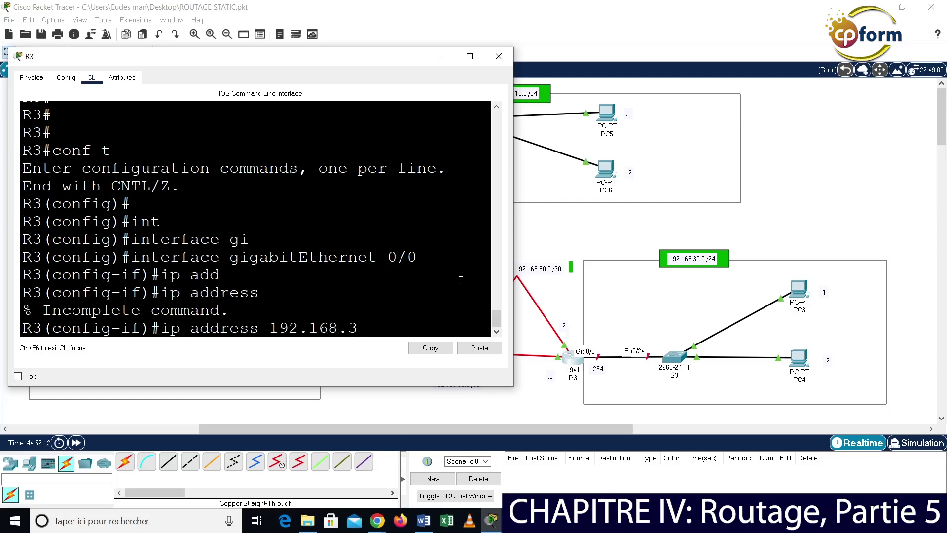
pyautogui.write('0.254 255.255.255.0')
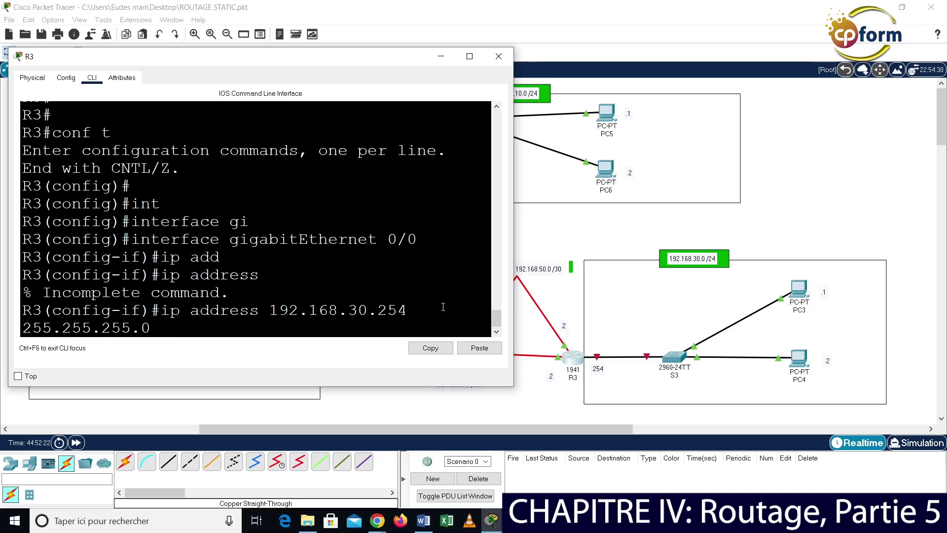
pyautogui.press('Return')
# Enable R3's gigabitEthernet 0/0 interface with no shutdown and return to global configuration mode
pyautogui.write('no shu')
pyautogui.press('Tab')
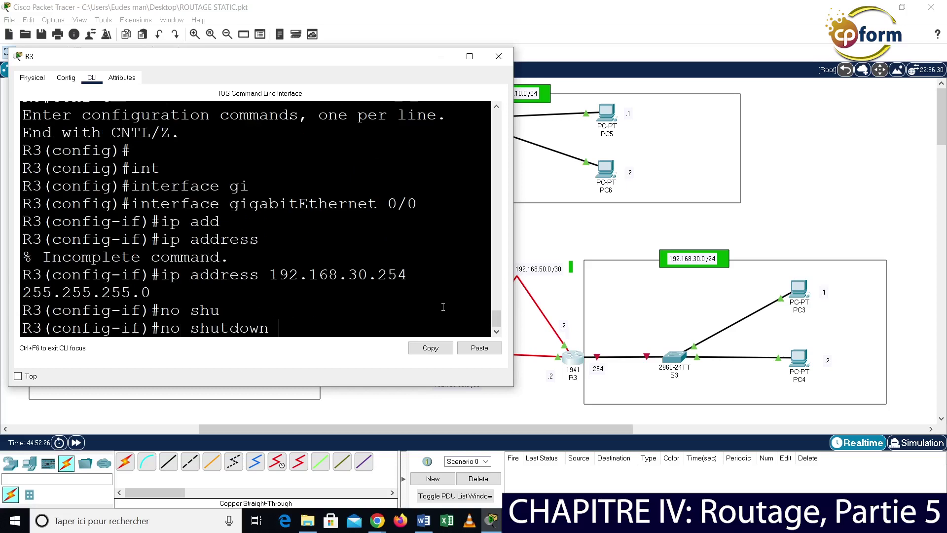
pyautogui.press('Return')
pyautogui.press('Return')
pyautogui.press('Return')
pyautogui.press('Return')
pyautogui.write('ex')
pyautogui.press('Return')
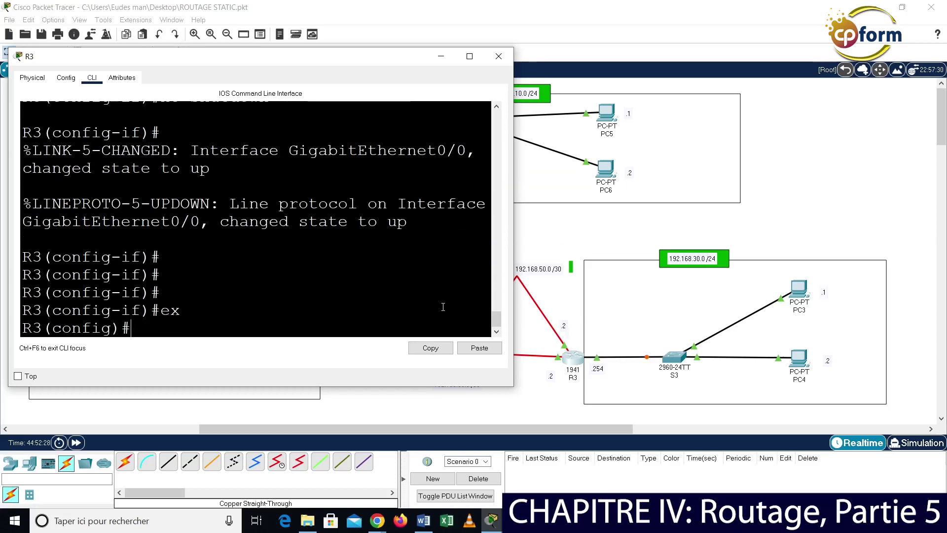
# Identify R3's port towards R1 in the topology and enter configuration of interface serial 0/1/0
pyautogui.click(521, 399)
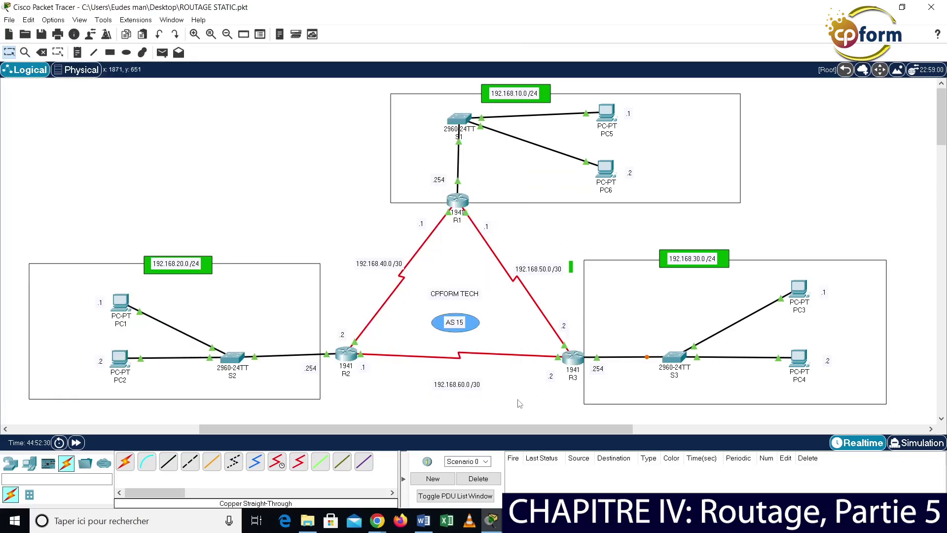
pyautogui.click(569, 352)
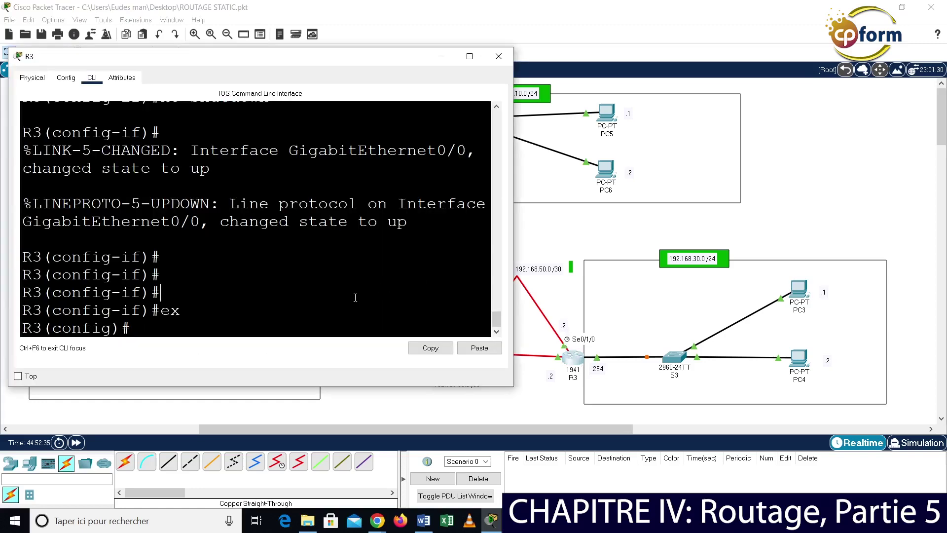
pyautogui.write('in')
pyautogui.press('Tab')
pyautogui.write('se')
pyautogui.press('Tab')
pyautogui.write('0/1/0')
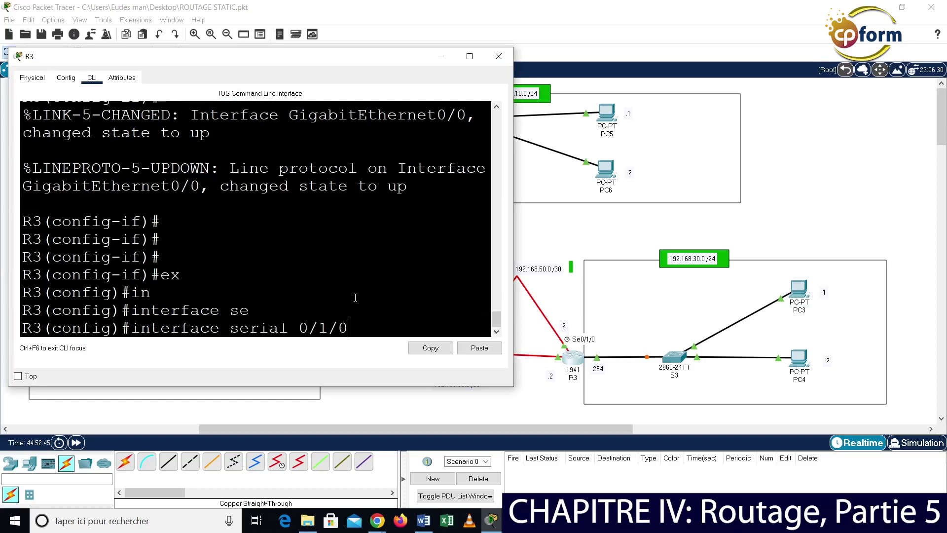
pyautogui.press('Return')
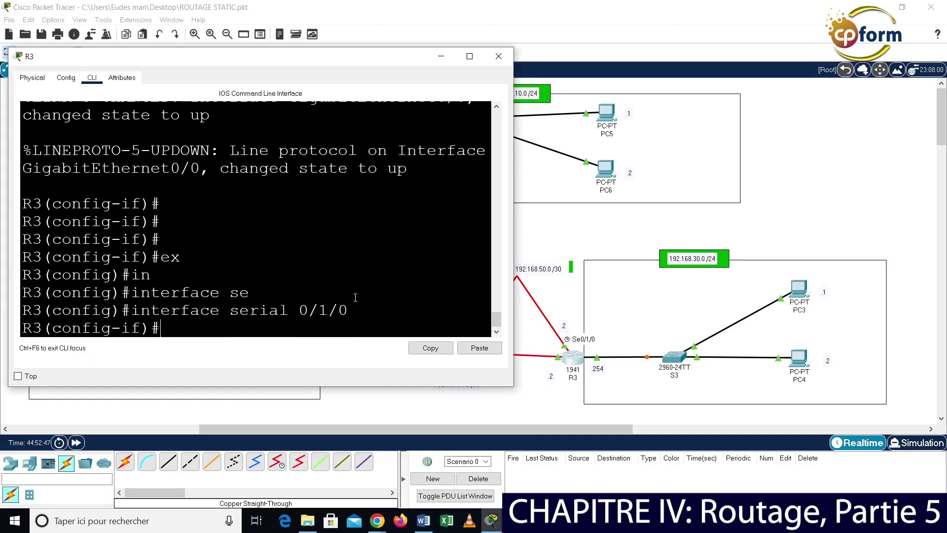
# Check the R1–R3 link's network in the topology and assign 192.168.50.2 with mask 255.255.255.252 to R3's serial 0/1/0 interface
pyautogui.write('ip add')
pyautogui.press('Tab')
pyautogui.write('192.168.')
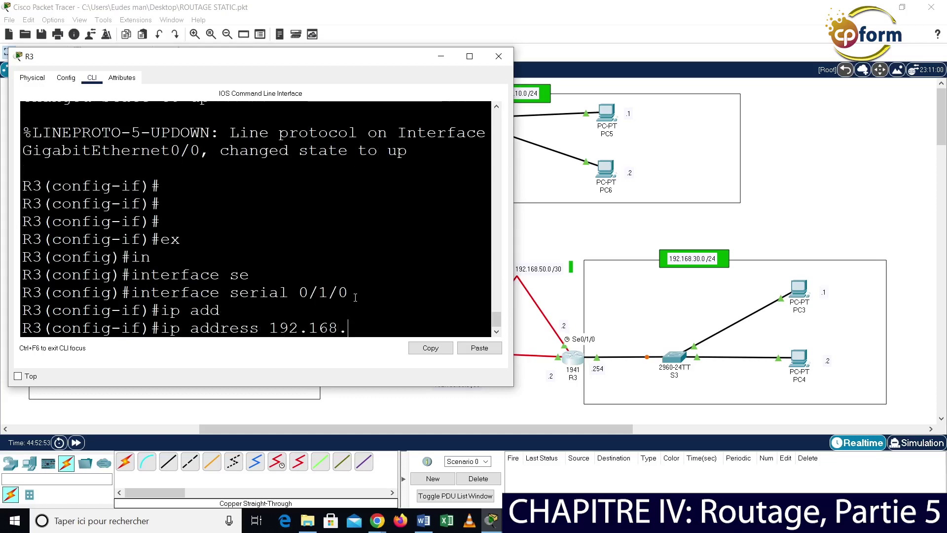
pyautogui.click(576, 235)
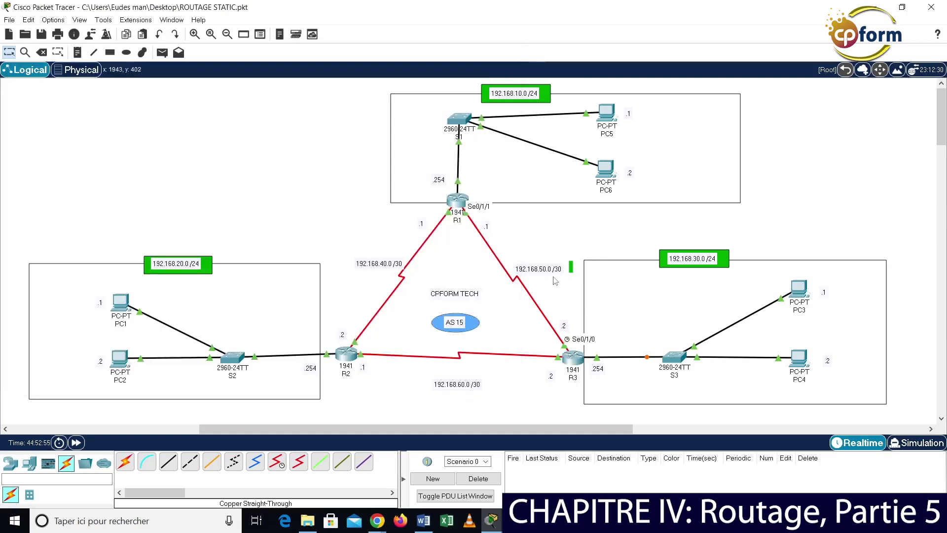
pyautogui.click(572, 356)
pyautogui.write('50.2 255.255.255.')
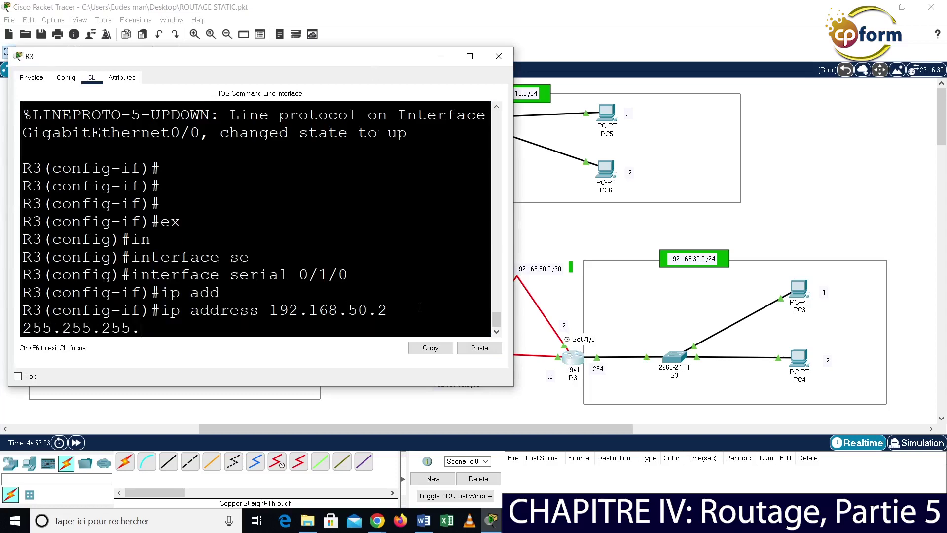
pyautogui.write('252')
pyautogui.press('Return')
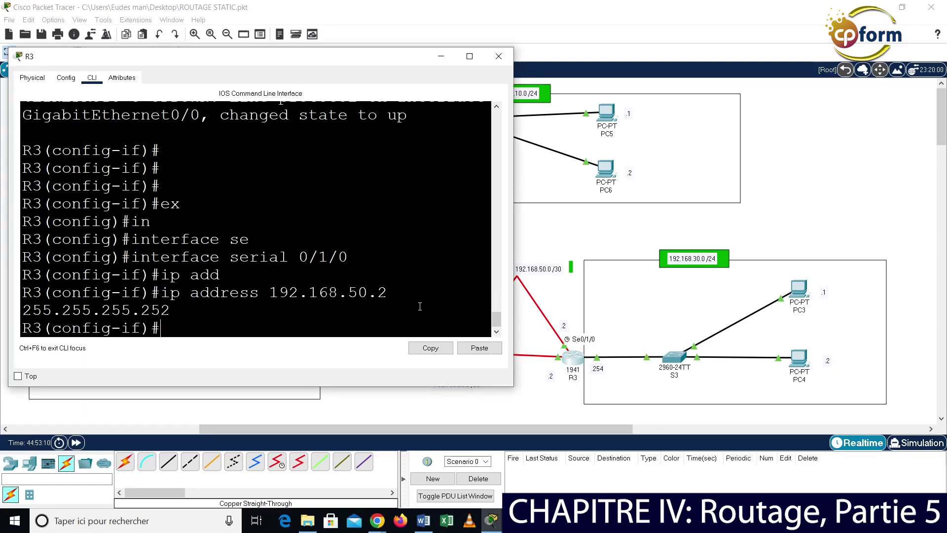
# Enable R3's serial 0/1/0 interface with no shutdown and return to global configuration mode
pyautogui.write('no shu')
pyautogui.press('Tab')
pyautogui.press('Return')
pyautogui.press('Return')
pyautogui.press('Return')
pyautogui.write('ex')
pyautogui.press('Return')
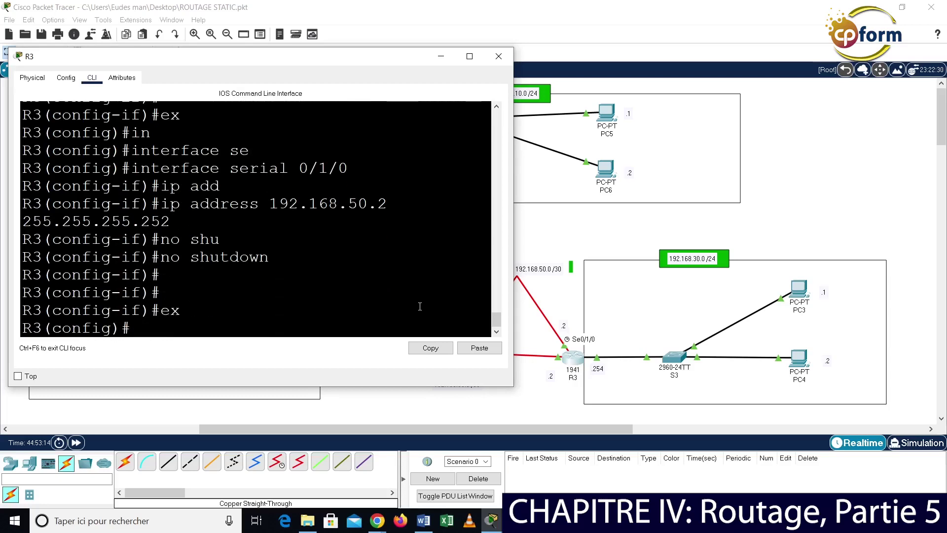
# Identify R3's port towards R2 in the topology and enter configuration of interface serial 0/1/1
pyautogui.write('in')
pyautogui.press('Tab')
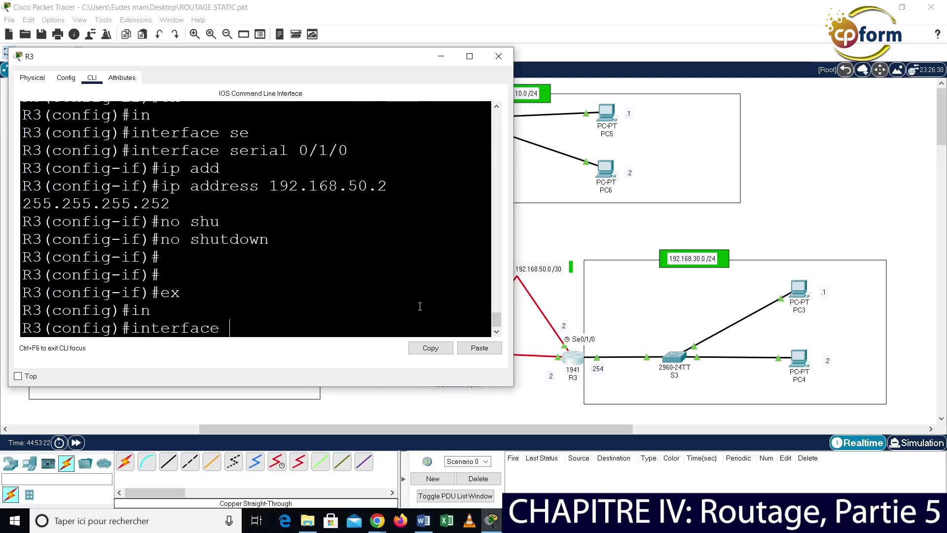
pyautogui.write('seri')
pyautogui.press('Tab')
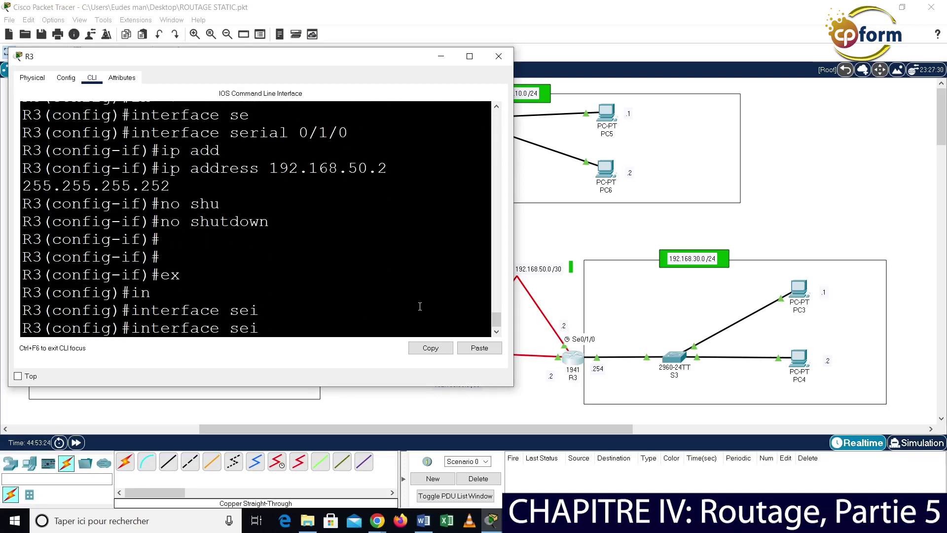
pyautogui.press('BackSpace')
pyautogui.press('Tab')
pyautogui.click(516, 374)
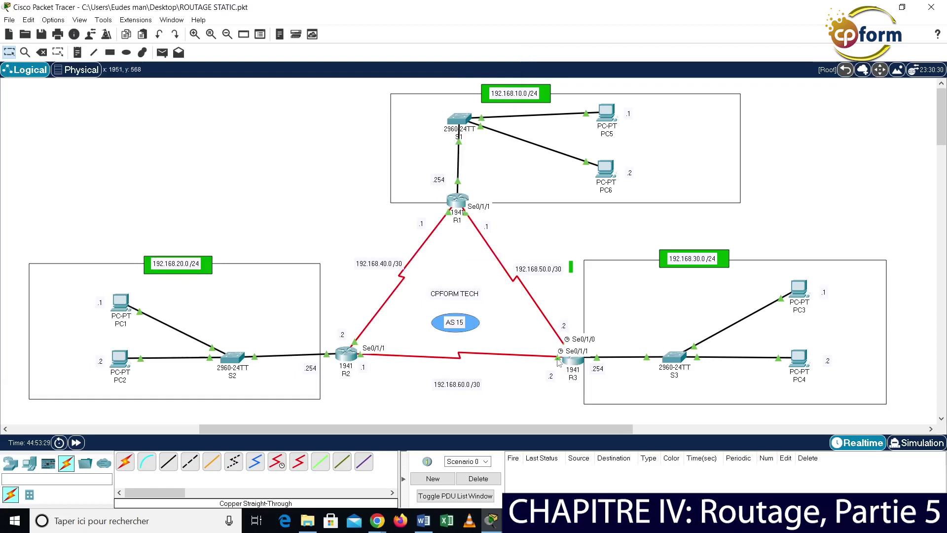
pyautogui.click(567, 360)
pyautogui.write('0/1/1')
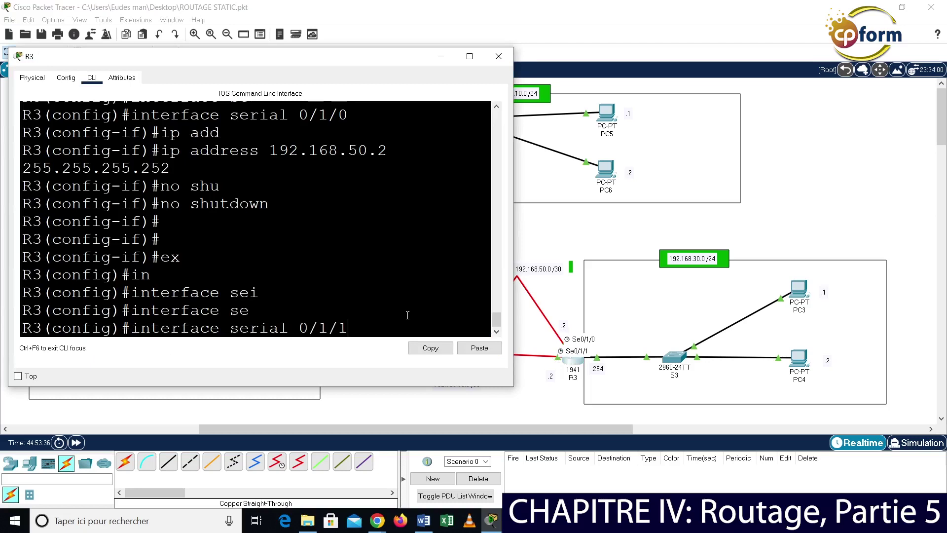
pyautogui.press('Return')
pyautogui.press('Return')
pyautogui.press('Return')
pyautogui.press('Return')
# Check the R2–R3 link's network in the topology and assign 192.168.60.2 with mask 255.255.255.252 to R3's serial 0/1/1 interface
pyautogui.write('ip a')
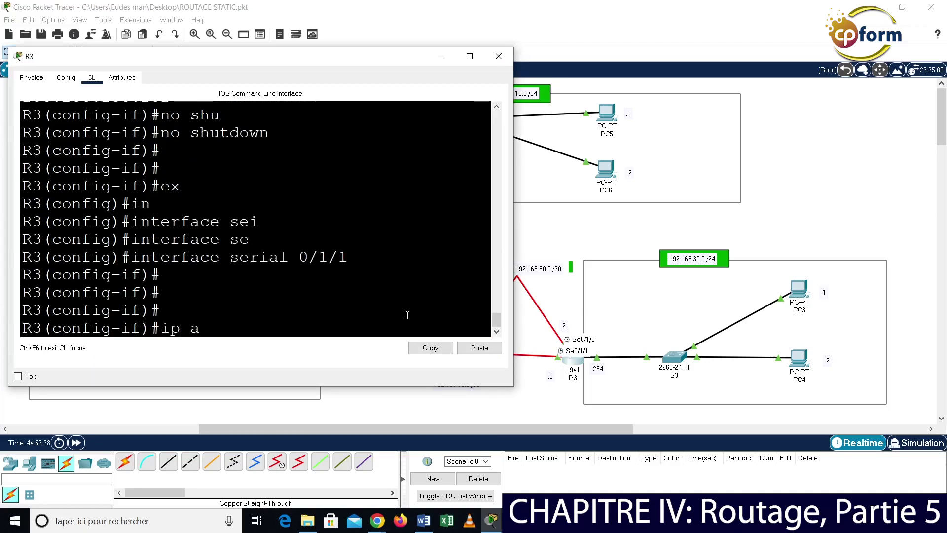
pyautogui.write('dd')
pyautogui.press('Tab')
pyautogui.write('192.168')
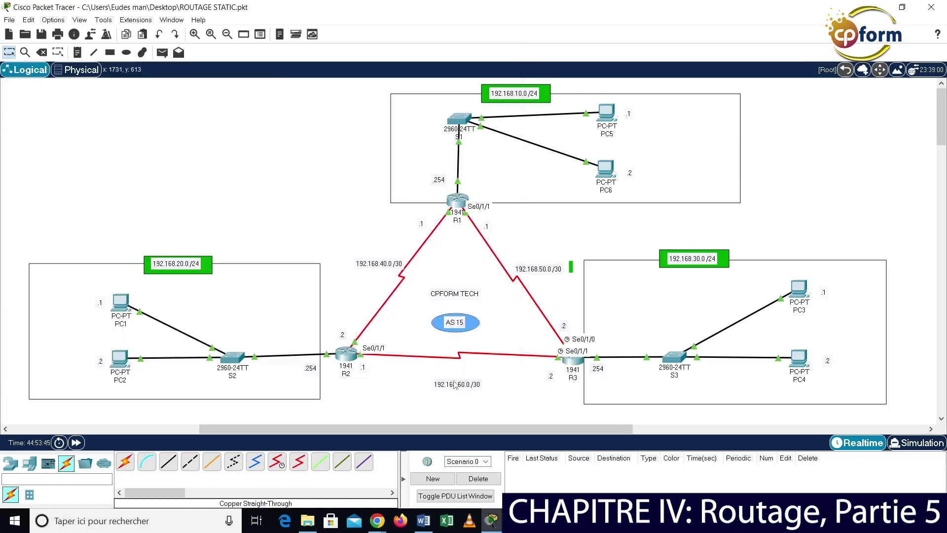
pyautogui.write('0')
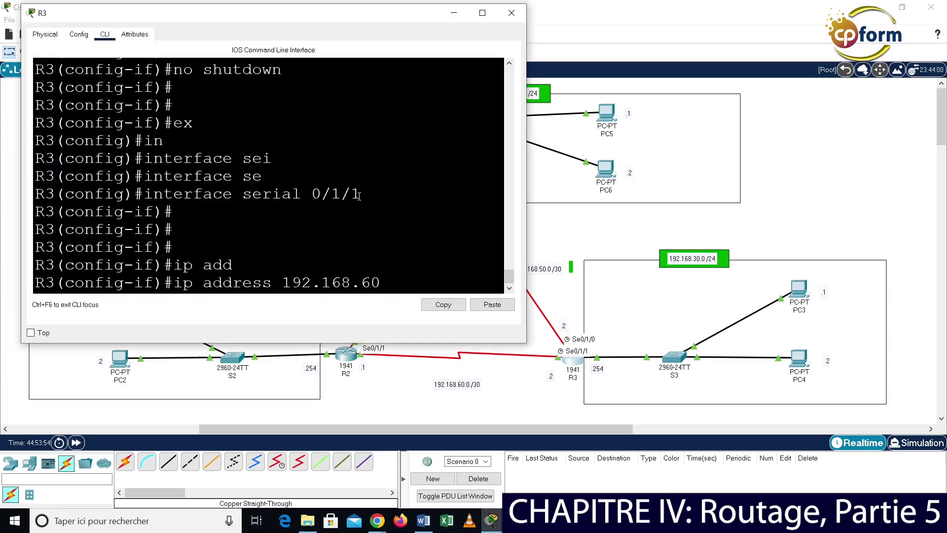
pyautogui.write('.2')
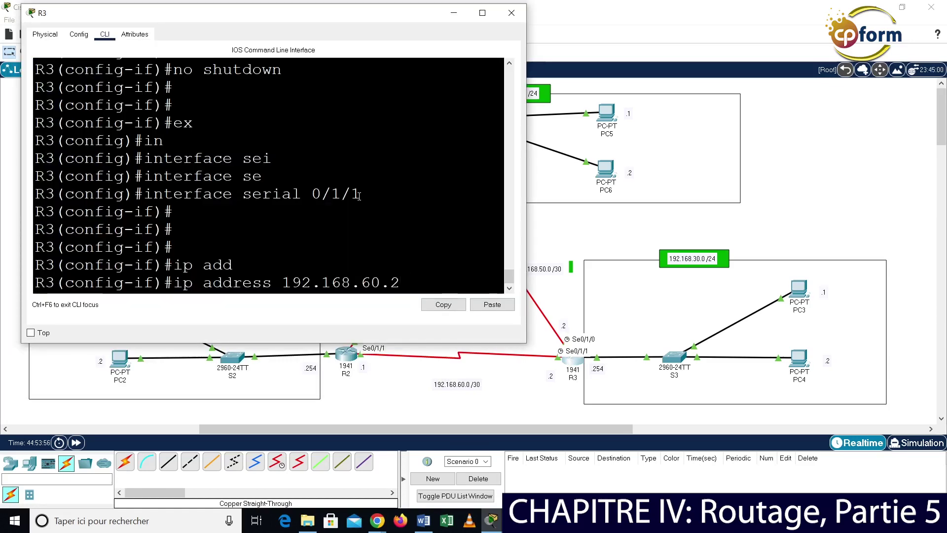
pyautogui.write(' 255.255.255.252')
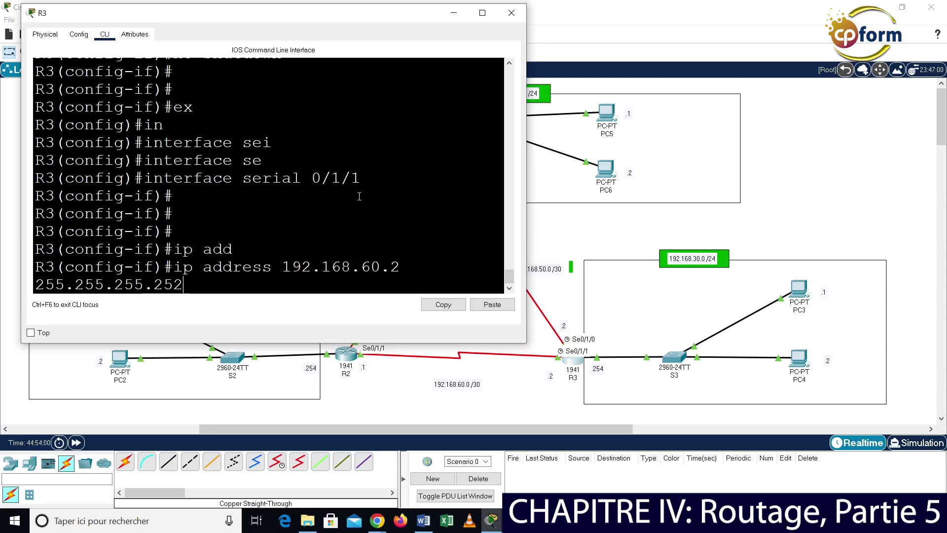
pyautogui.press('Return')
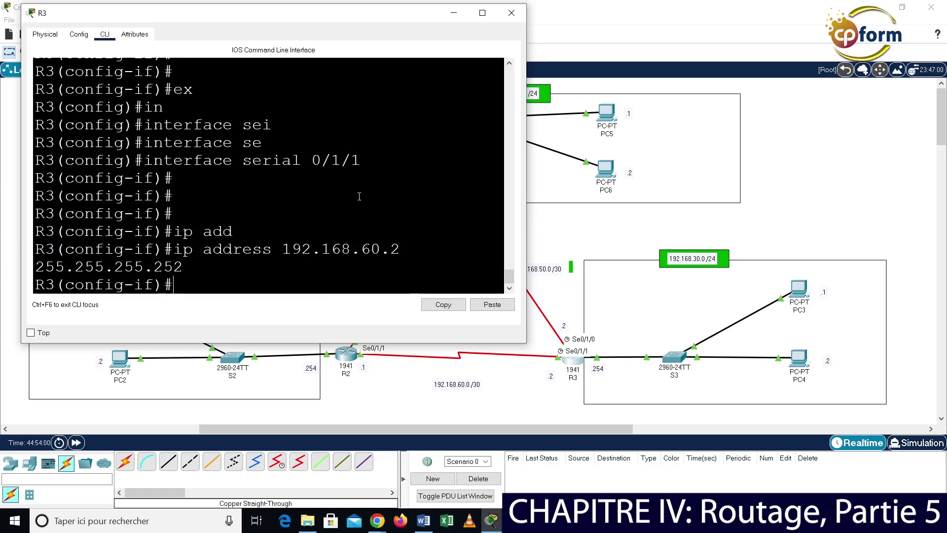
# Enable R3's serial 0/1/1 interface with no shutdown
pyautogui.write('no shu')
pyautogui.press('Tab')
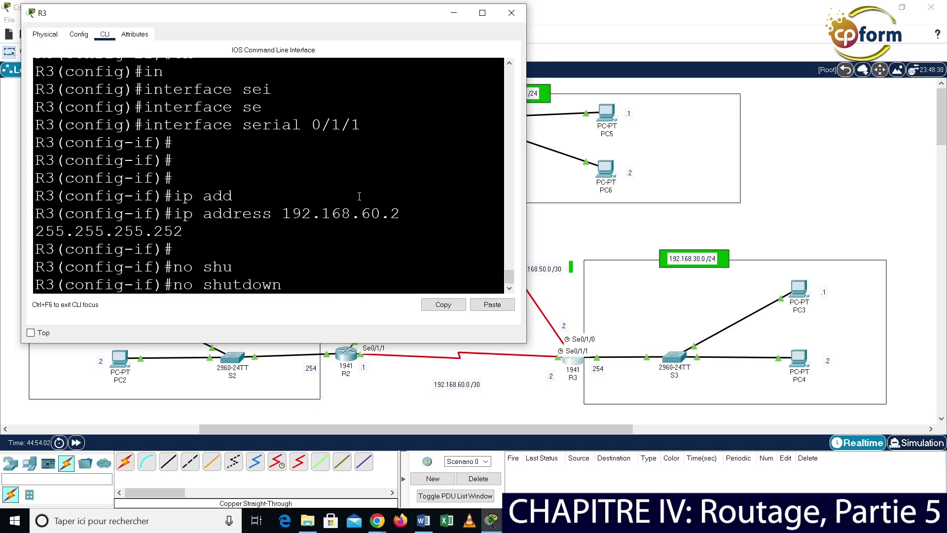
pyautogui.press('Return')
pyautogui.press('Return')
# Return R3 to privileged mode, save its configuration with wr and close its console
pyautogui.hotkey('ctrl', 'z')
pyautogui.press('Return')
pyautogui.write('wr')
pyautogui.press('Return')
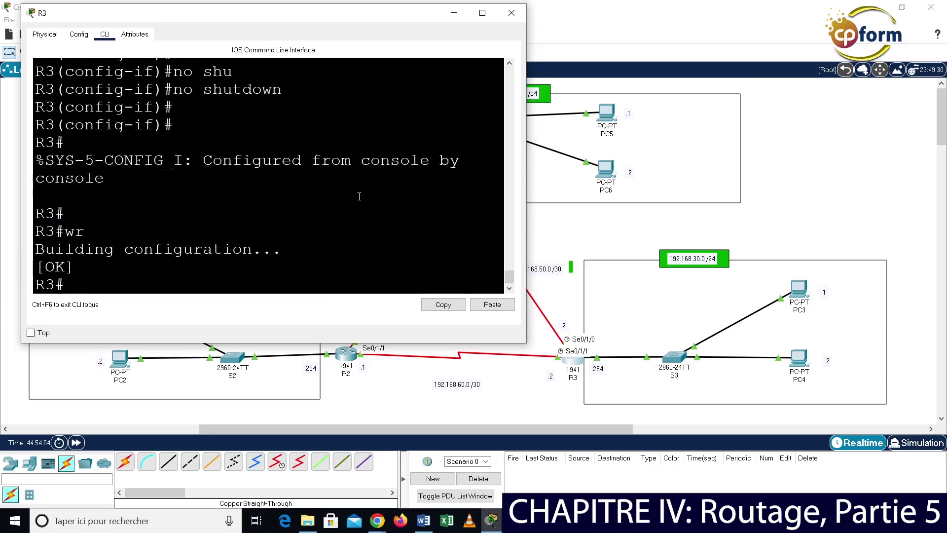
pyautogui.press('Return')
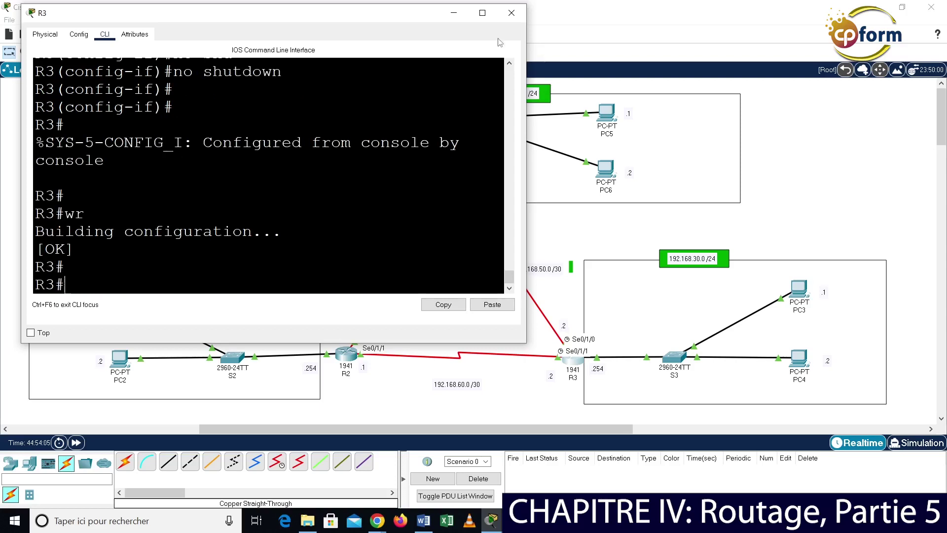
pyautogui.click(511, 13)
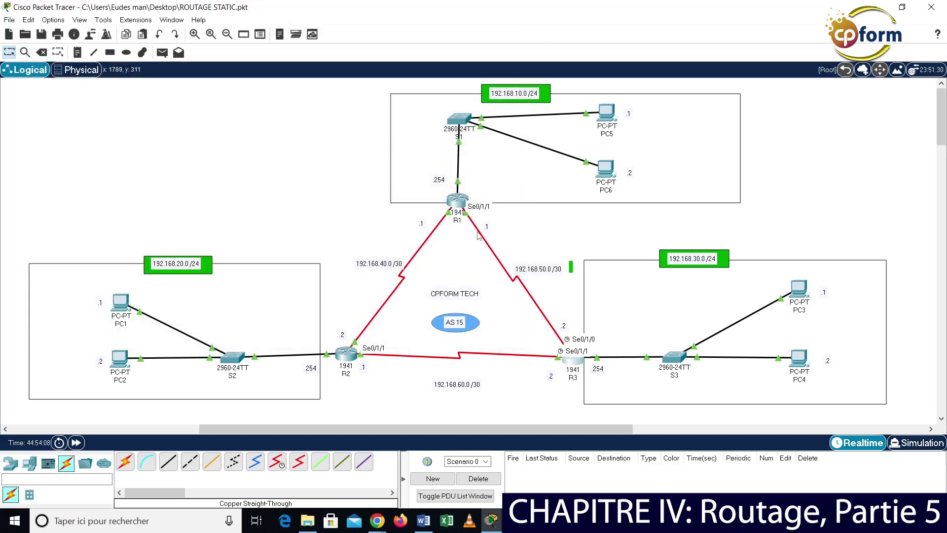
# Open R1's command line beside the topology and ping R3's address 192.168.50.2
pyautogui.click(459, 202)
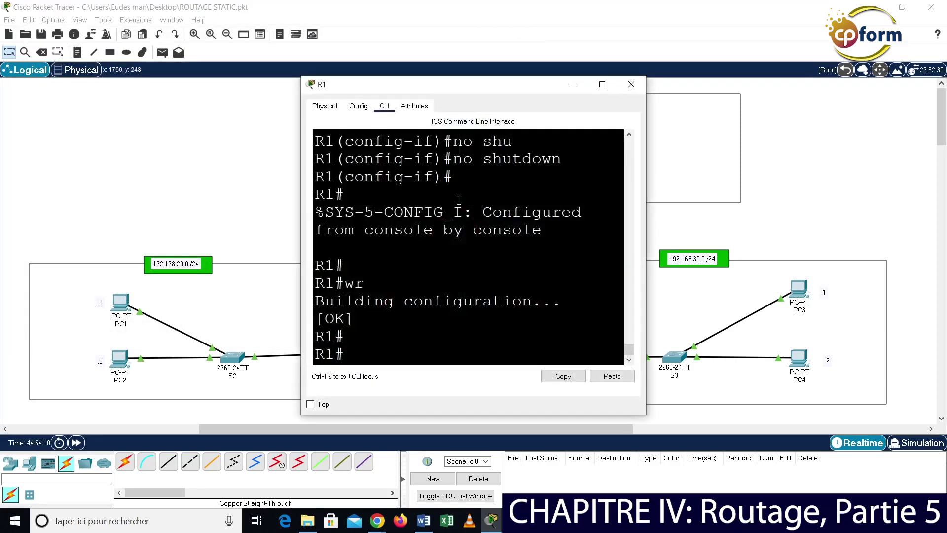
pyautogui.moveTo(471, 90); pyautogui.dragTo(194, 56)
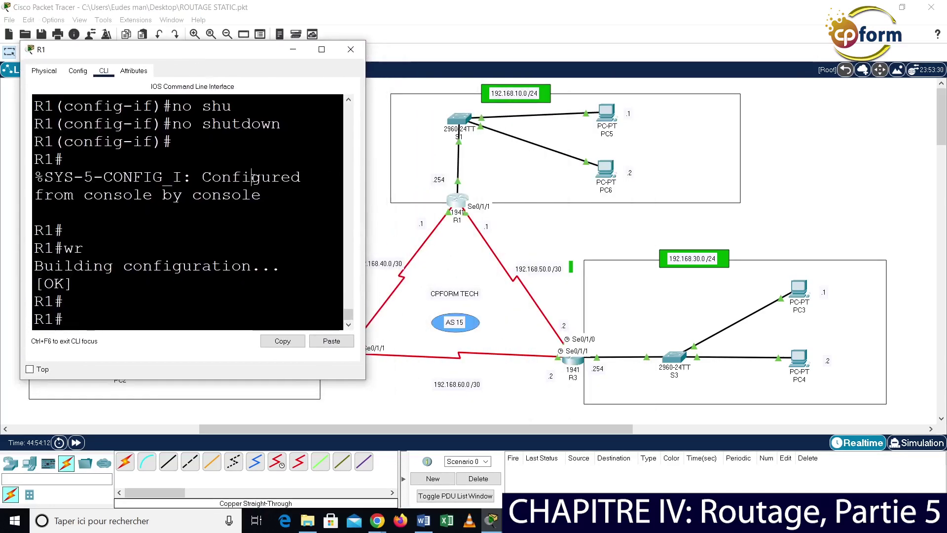
pyautogui.press('Return')
pyautogui.press('Return')
pyautogui.press('Return')
pyautogui.press('Return')
pyautogui.press('Return')
pyautogui.write('pi')
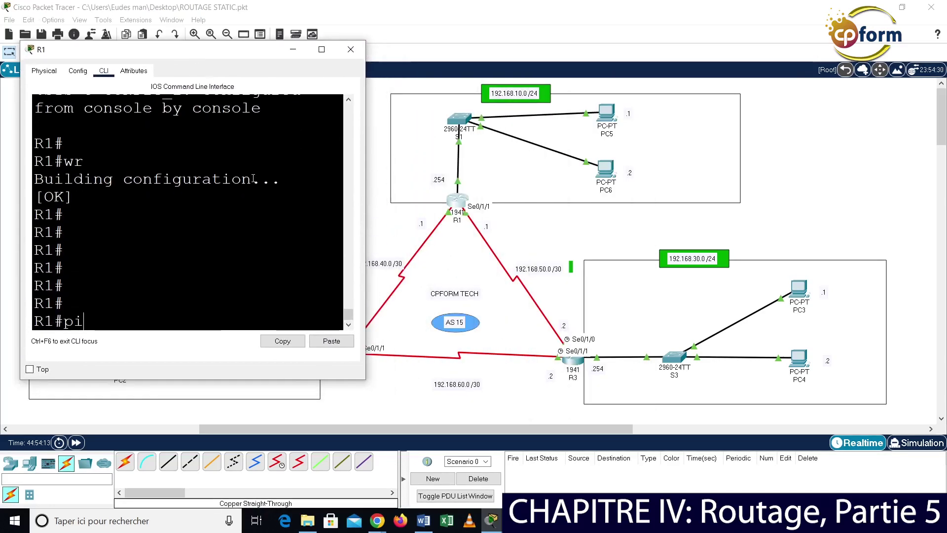
pyautogui.write('ng 1')
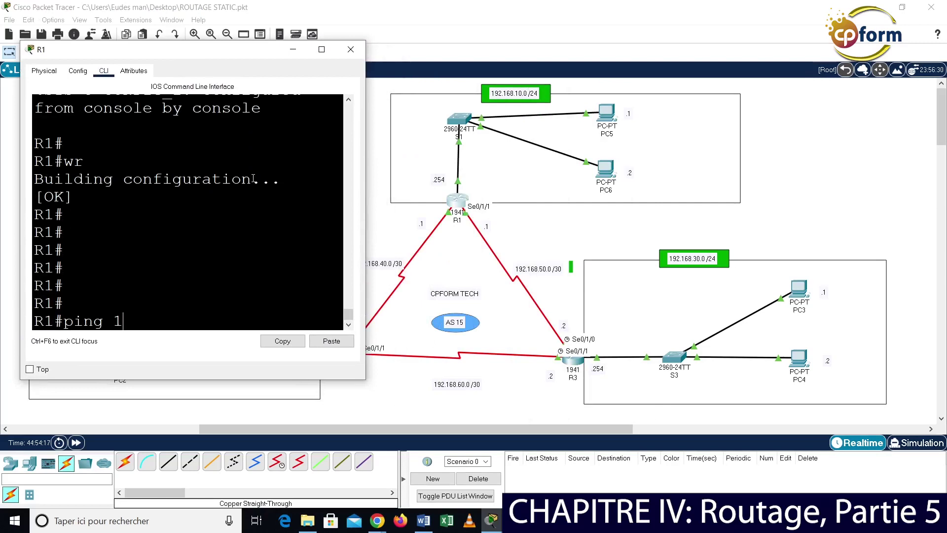
pyautogui.write('92.168.50.2')
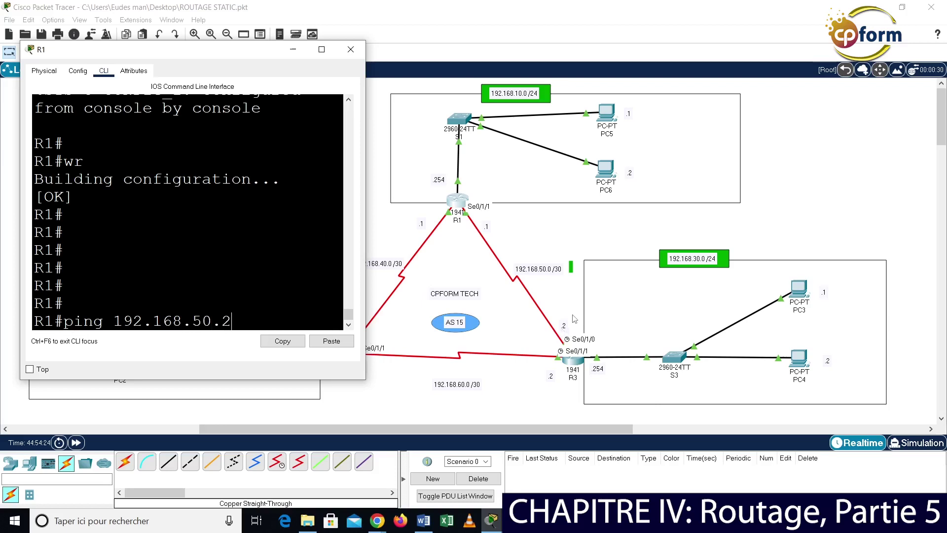
pyautogui.press('Return')
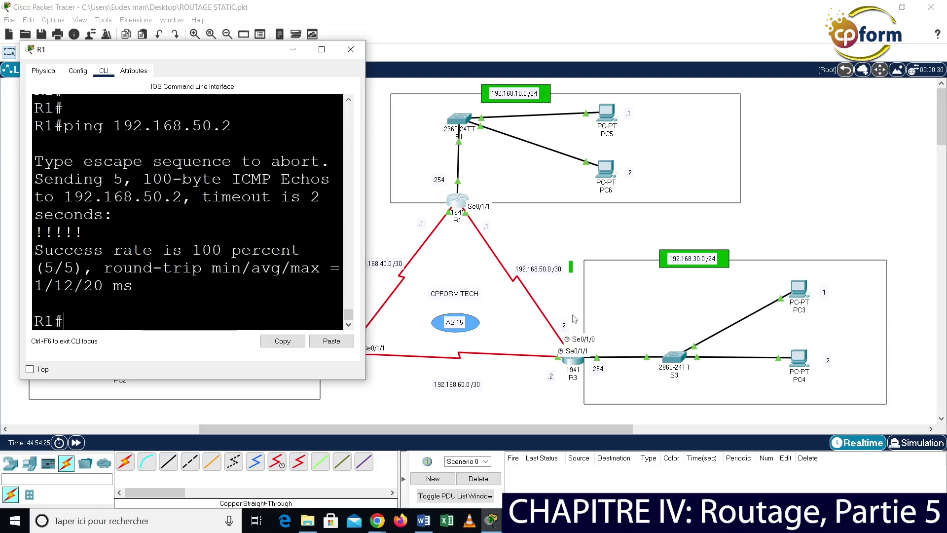
# Move R1's console off the R1–R2 link, ping R2's address 192.168.40.2 from R1 and close the console
pyautogui.moveTo(197, 49); pyautogui.dragTo(765, 57)
pyautogui.click(708, 293)
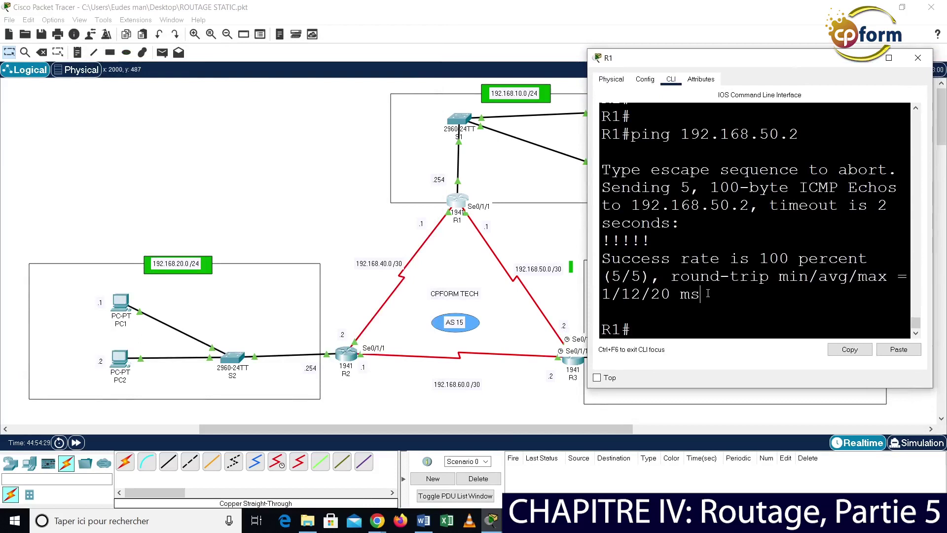
pyautogui.press('Up')
pyautogui.press('BackSpace')
pyautogui.press('BackSpace')
pyautogui.press('BackSpace')
pyautogui.press('BackSpace')
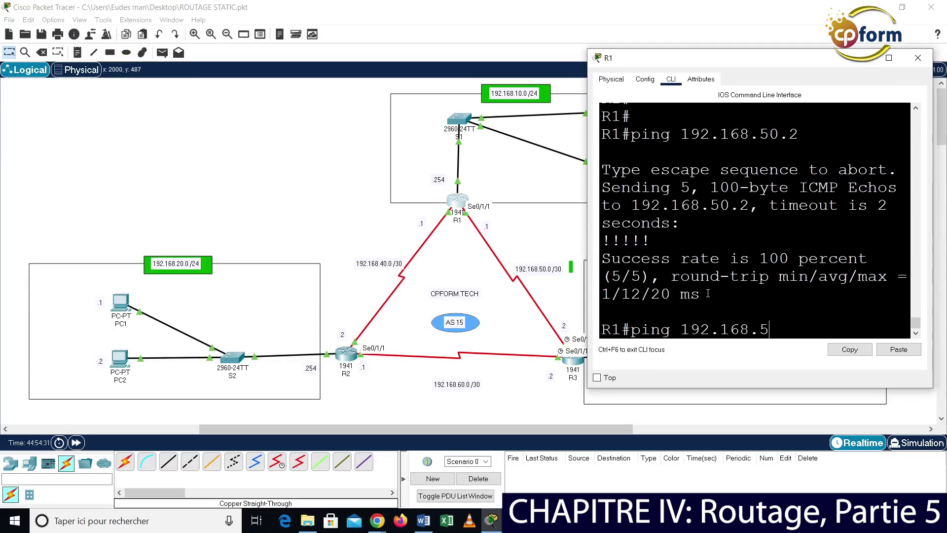
pyautogui.write('40.2')
pyautogui.press('Return')
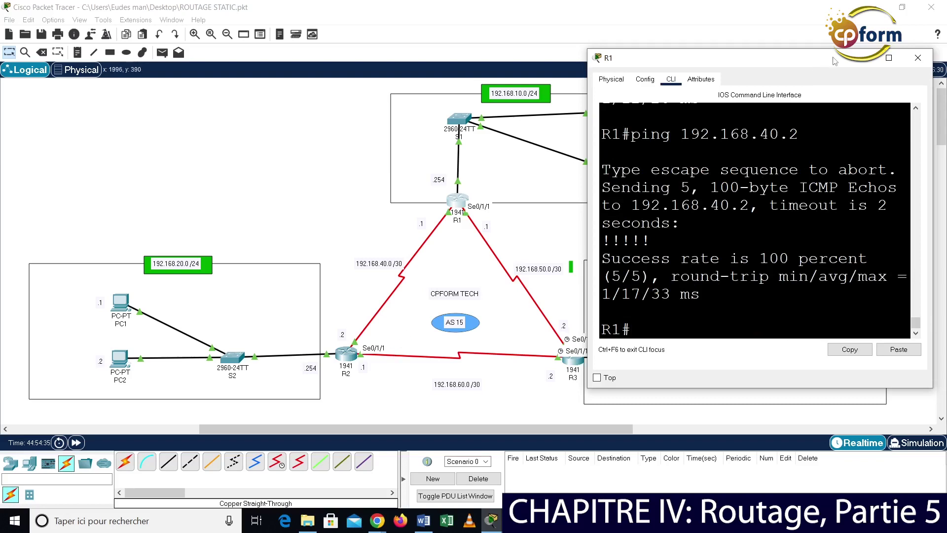
pyautogui.click(918, 58)
# Open R2's command line beside the topology and ping R1's address 192.168.40.1
pyautogui.click(347, 353)
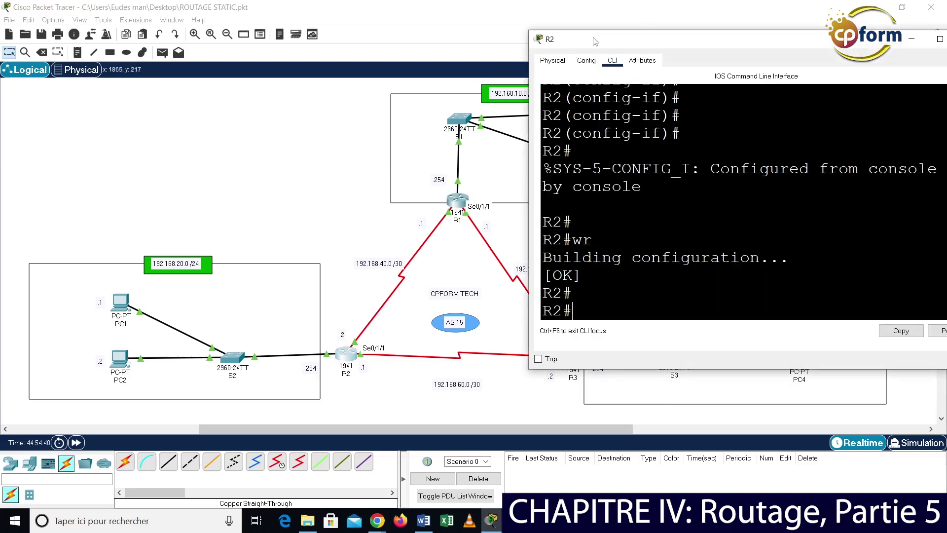
pyautogui.moveTo(594, 41); pyautogui.dragTo(79, 11)
pyautogui.write('ping 192.168.')
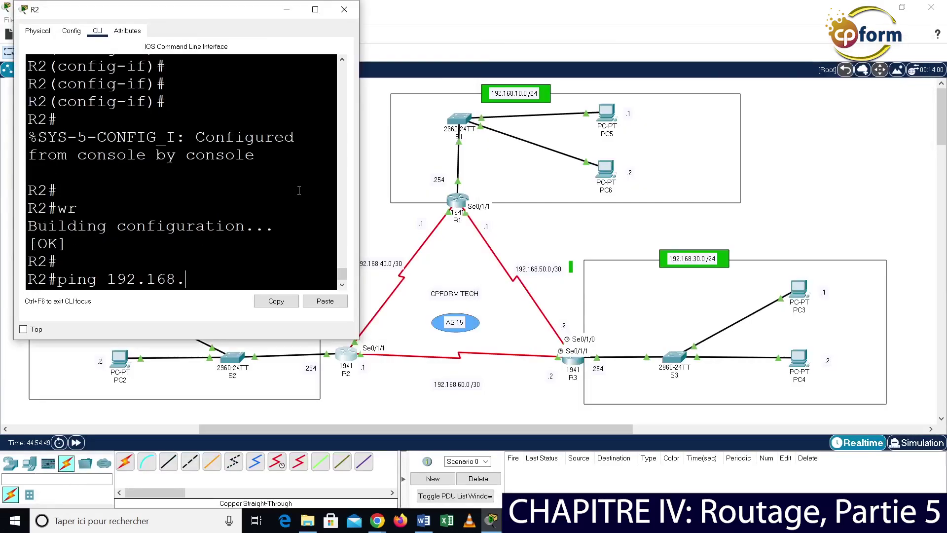
pyautogui.click(284, 237)
pyautogui.write('40.1')
pyautogui.press('Return')
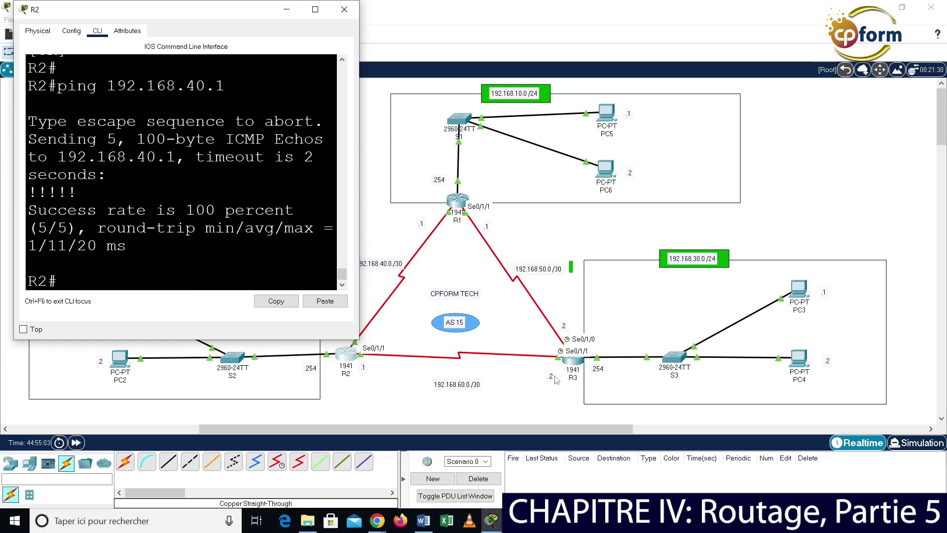
# Ping R3's address 192.168.60.2 from R2 and close R2's console
pyautogui.press('Up')
pyautogui.press('BackSpace')
pyautogui.press('BackSpace')
pyautogui.press('BackSpace')
pyautogui.press('BackSpace')
pyautogui.write('60.2')
pyautogui.press('Return')
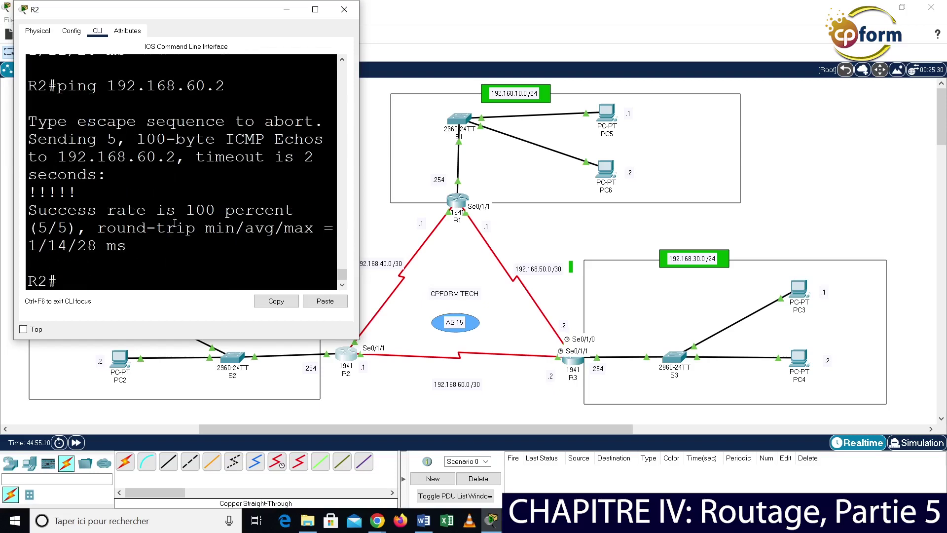
pyautogui.click(344, 10)
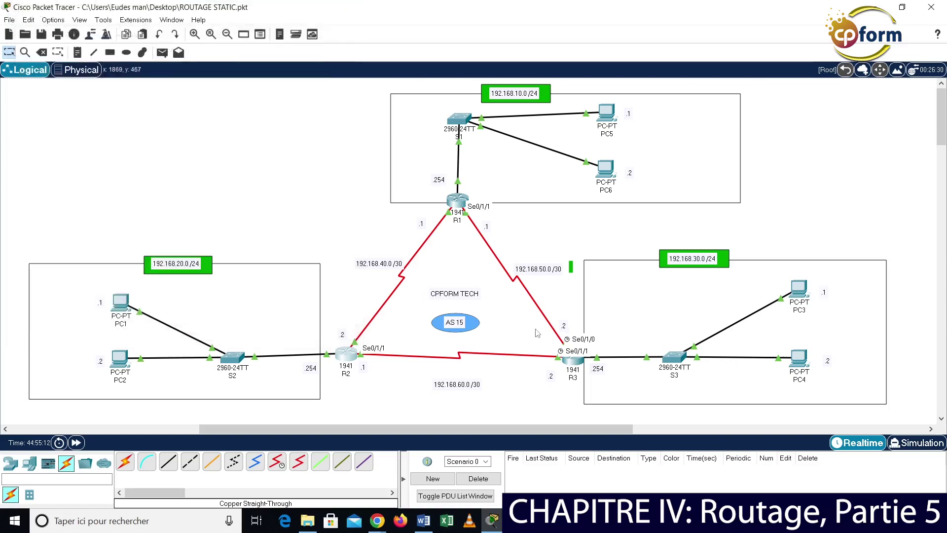
# Open R3's command line beside the topology and ping R2's address 192.168.60.1
pyautogui.click(572, 358)
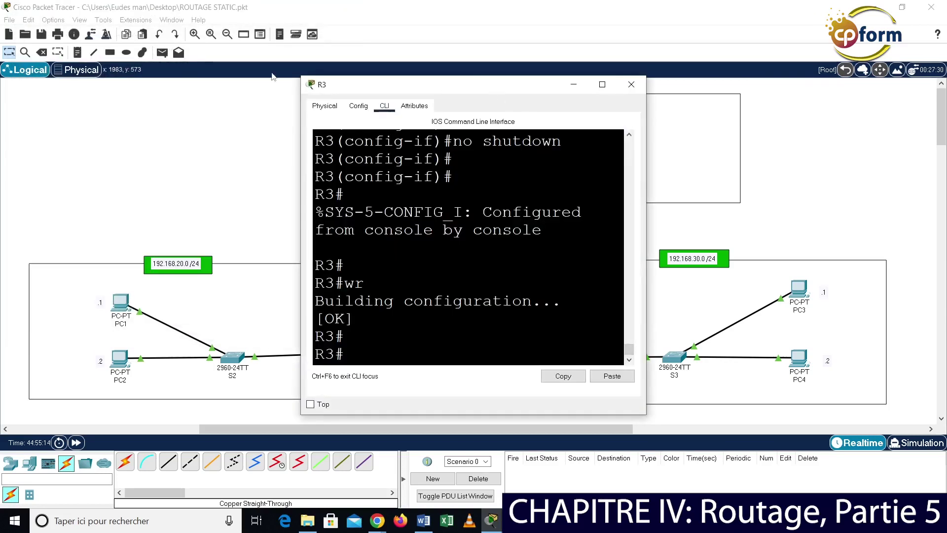
pyautogui.moveTo(465, 93); pyautogui.dragTo(173, 19)
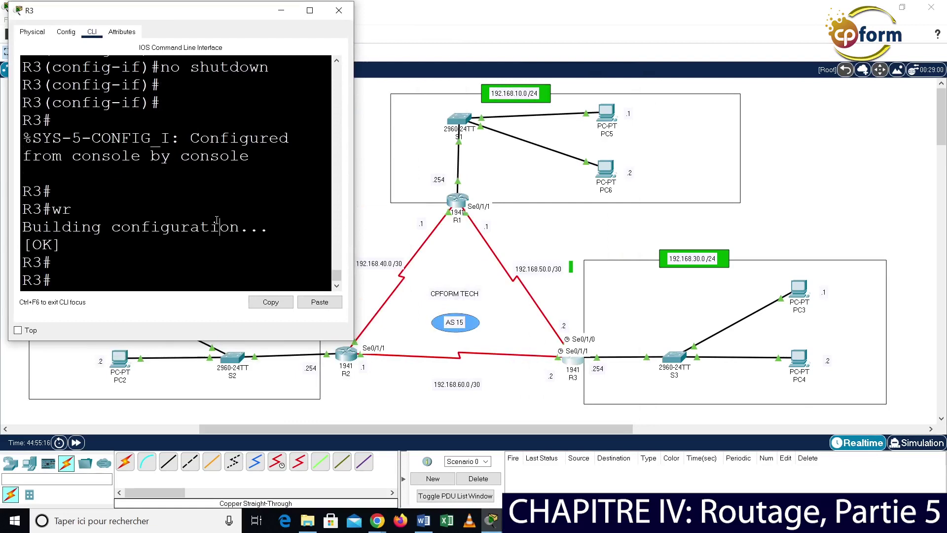
pyautogui.press('Return')
pyautogui.press('Return')
pyautogui.press('Return')
pyautogui.press('Return')
pyautogui.press('Return')
pyautogui.press('Return')
pyautogui.press('Return')
pyautogui.write('pin')
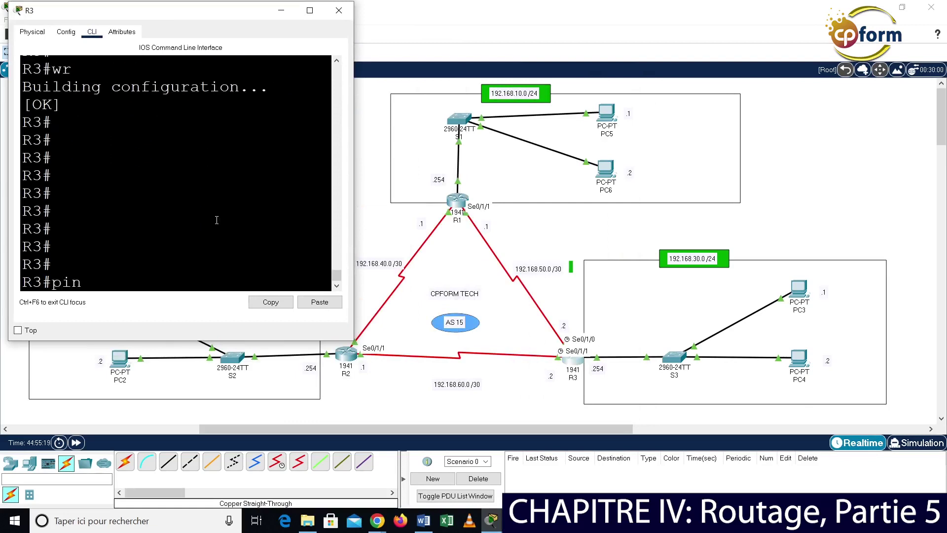
pyautogui.write('g 192.168.')
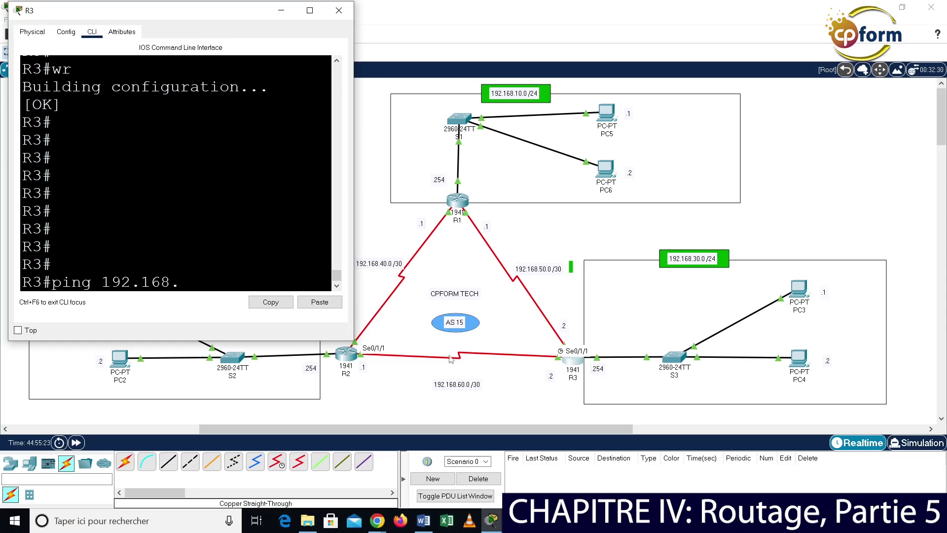
pyautogui.write('60.1')
pyautogui.press('Return')
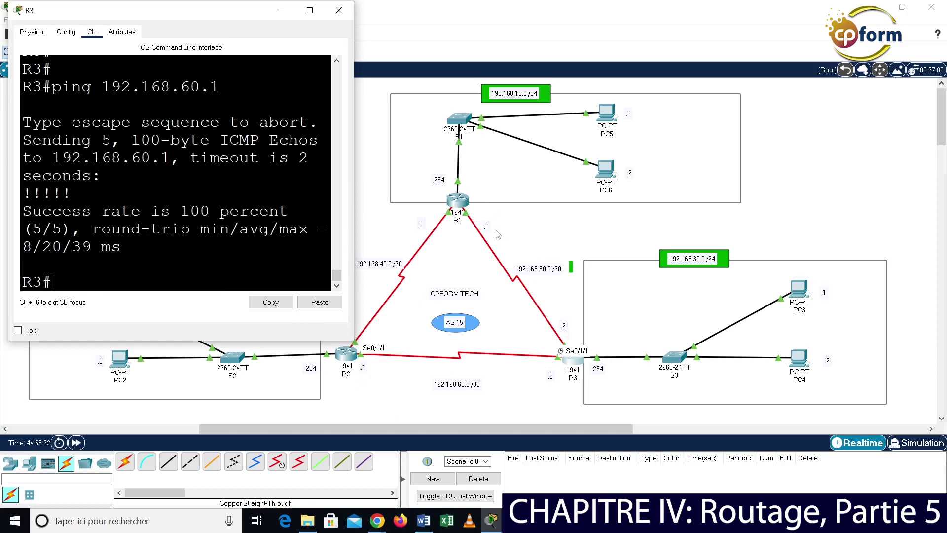
# Ping R1's address 192.168.50.1 from R3 over their direct serial link
pyautogui.press('Return')
pyautogui.press('Return')
pyautogui.press('Up')
pyautogui.press('BackSpace')
pyautogui.press('BackSpace')
pyautogui.press('BackSpace')
pyautogui.press('BackSpace')
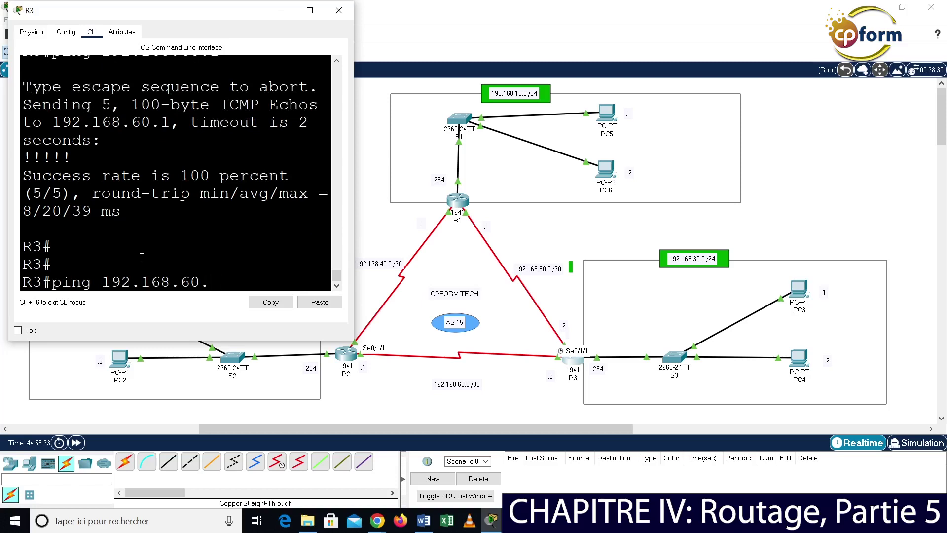
pyautogui.write('50.')
pyautogui.press('BackSpace')
pyautogui.write('0.1')
pyautogui.press('Return')
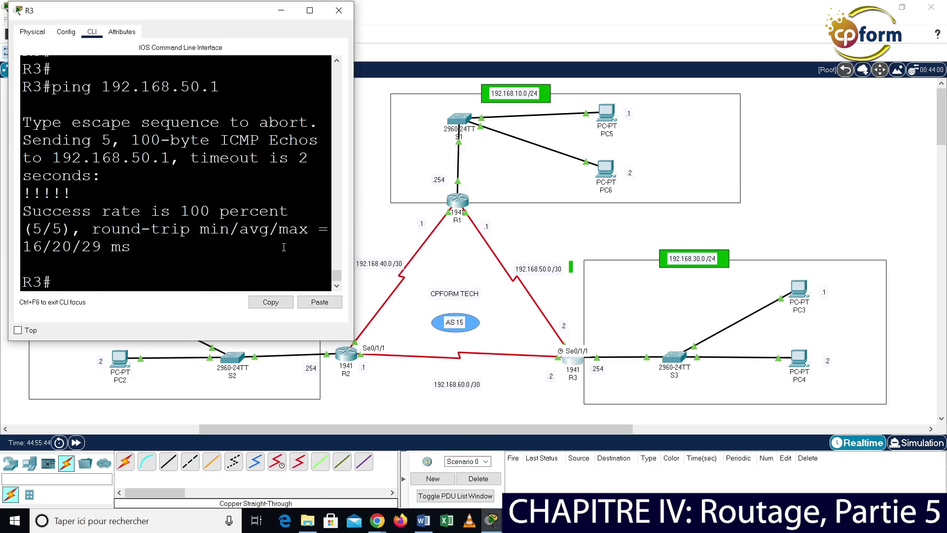
pyautogui.press('Return')
pyautogui.press('Return')
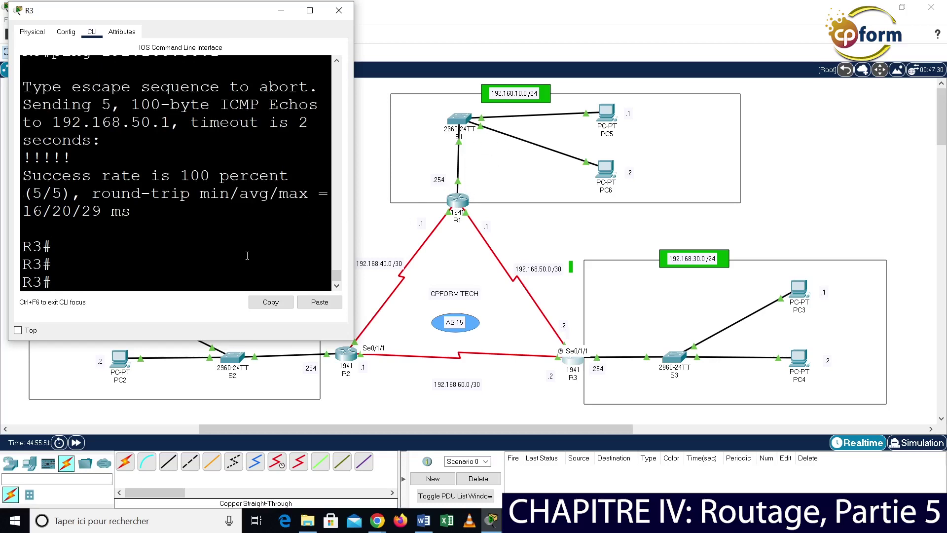
# Test reachability of R1's LAN by pinging 192.168.10.0 from R3, and close R3's console
pyautogui.press('Up')
pyautogui.press('BackSpace')
pyautogui.press('BackSpace')
pyautogui.press('BackSpace')
pyautogui.press('BackSpace')
pyautogui.write('10')
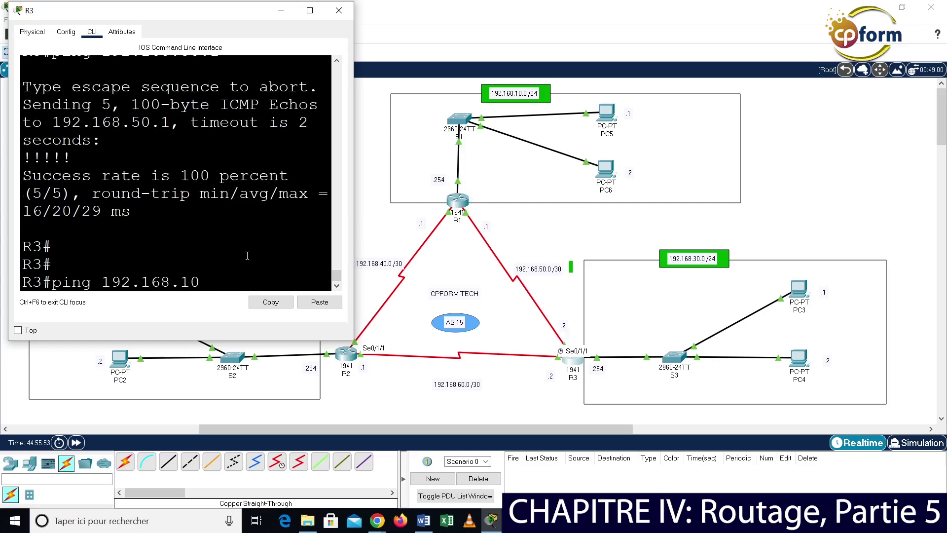
pyautogui.write('.0')
pyautogui.press('Return')
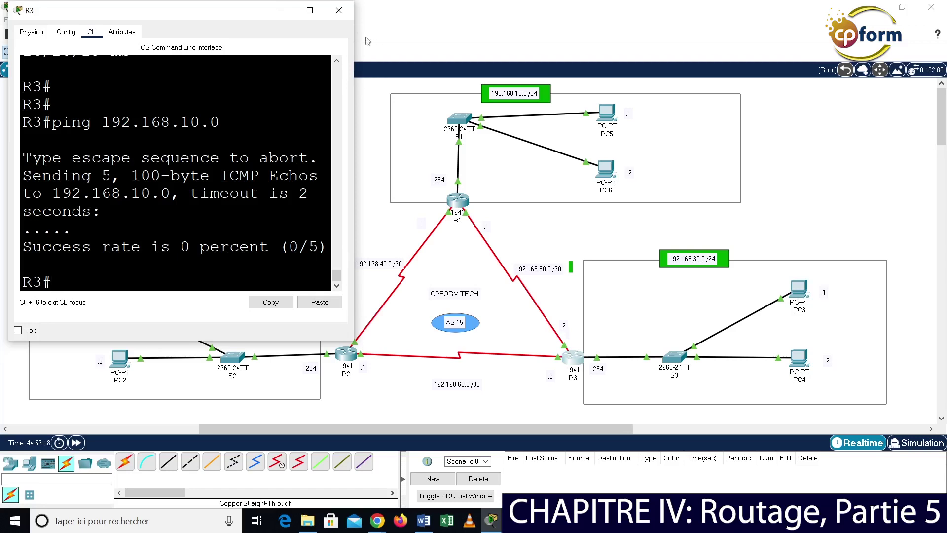
pyautogui.click(340, 11)
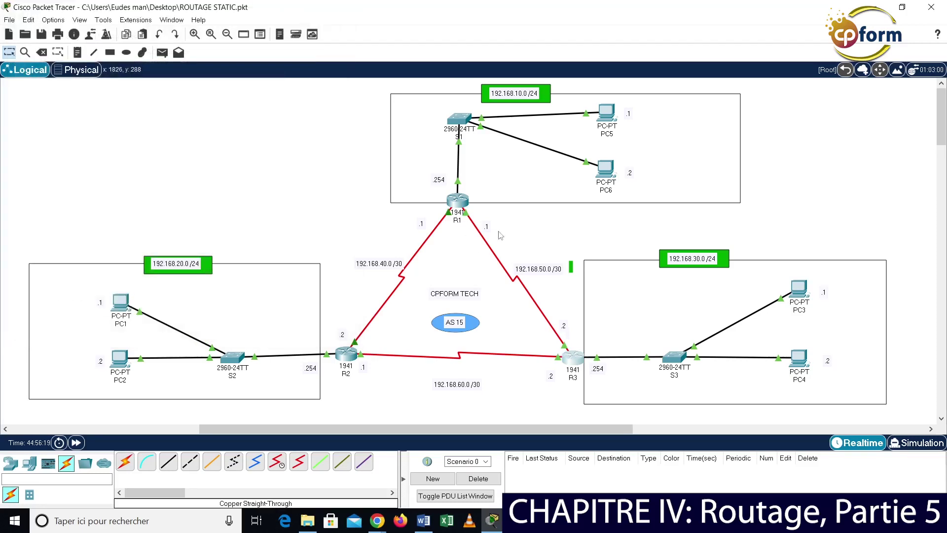
pyautogui.click(572, 357)
pyautogui.moveTo(551, 318); pyautogui.dragTo(622, 320)
pyautogui.click(631, 84)
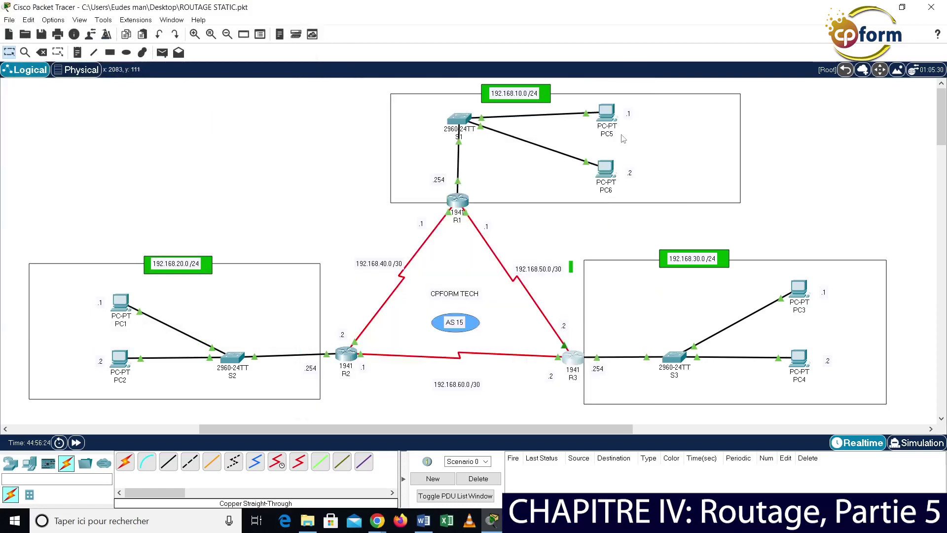